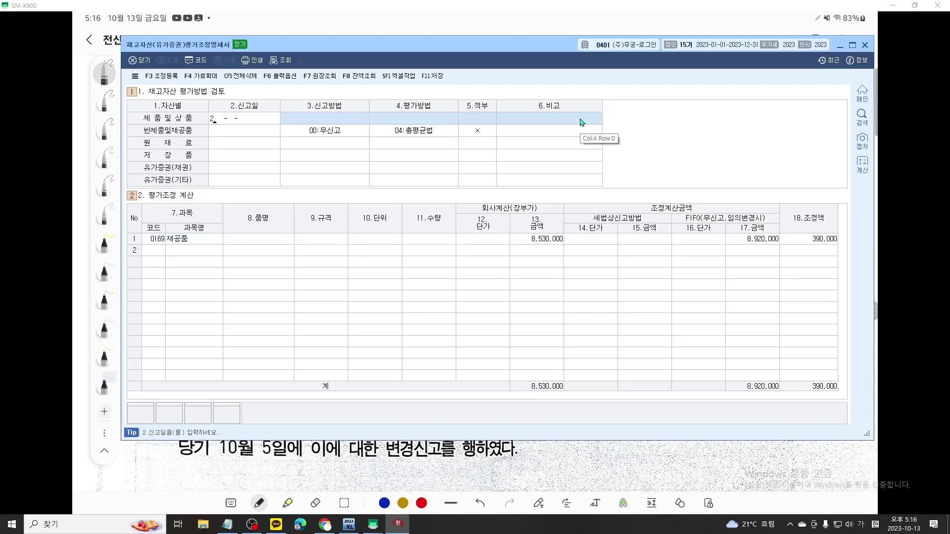
Fill the 제품 및 상품 row with filing date 2010-03-31, reported method 03:후입선출법 and valuation method 03:후입선출법
{"action": "type", "text": "2010-03-31"}
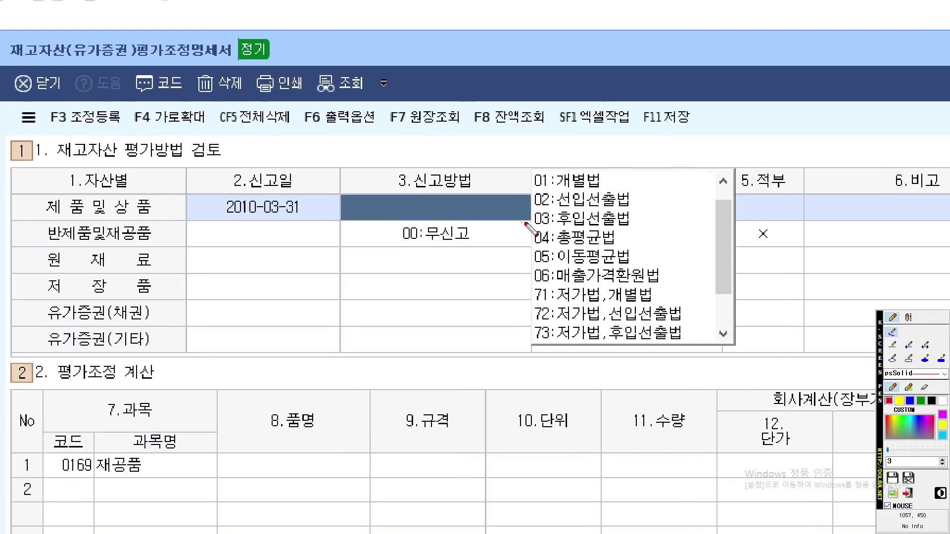
{"action": "left_click_drag", "start_coordinate": [682, 230], "coordinate": [473, 202]}
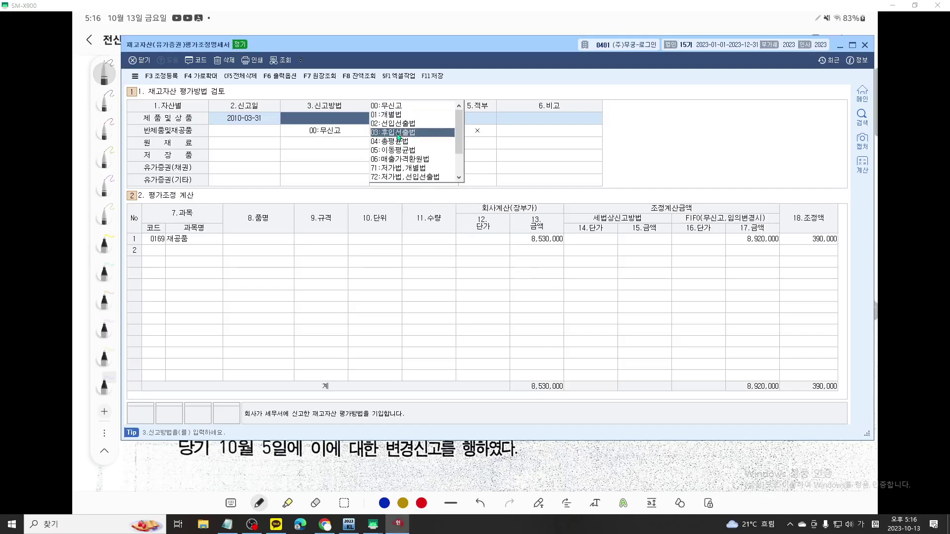
{"action": "left_click", "coordinate": [593, 218]}
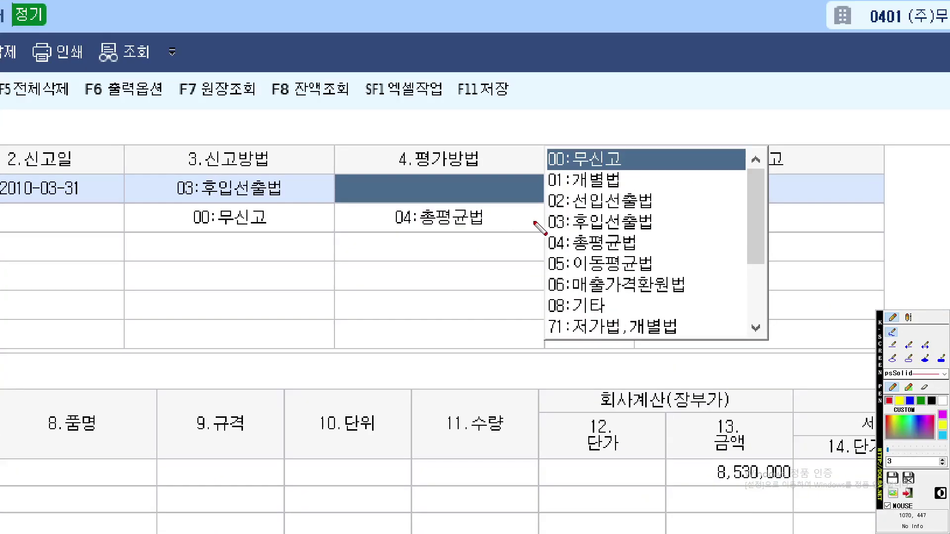
{"action": "left_click_drag", "start_coordinate": [467, 196], "coordinate": [576, 198]}
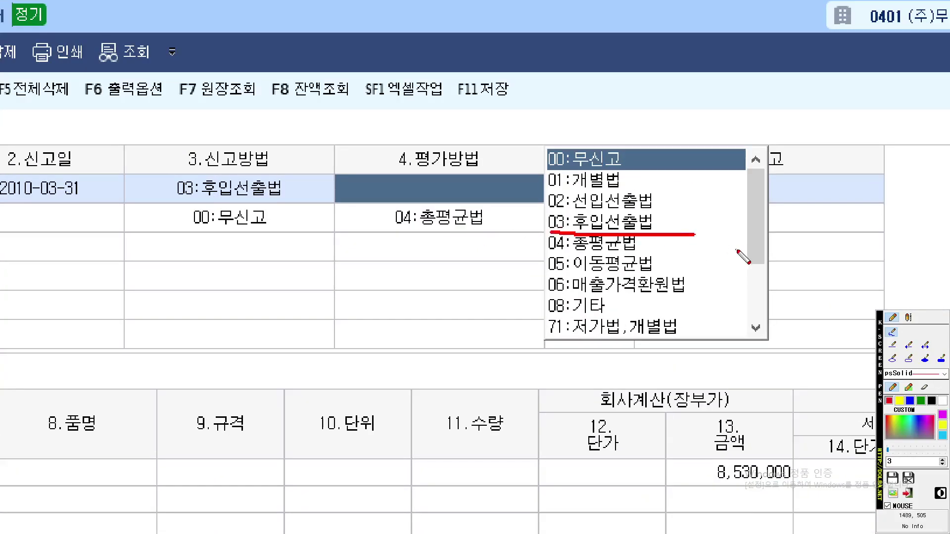
{"action": "key", "text": "Escape"}
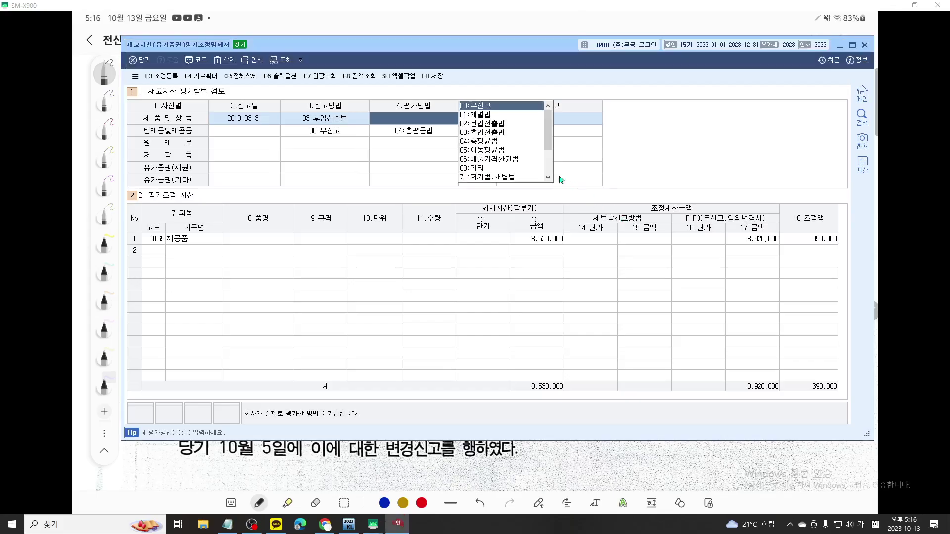
{"action": "left_click", "coordinate": [492, 133]}
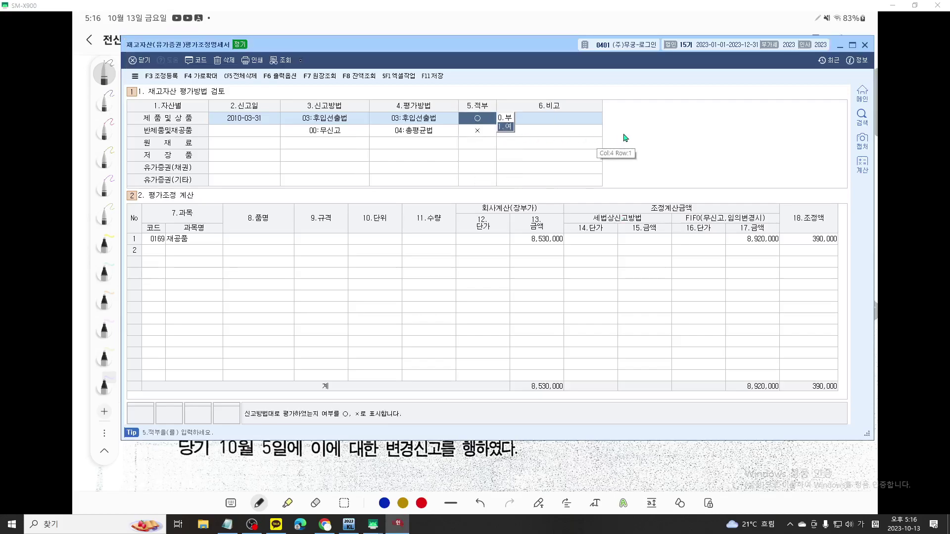
{"action": "key", "text": "F12"}
{"action": "scroll", "coordinate": [638, 212], "scroll_direction": "up", "scroll_amount": 3}
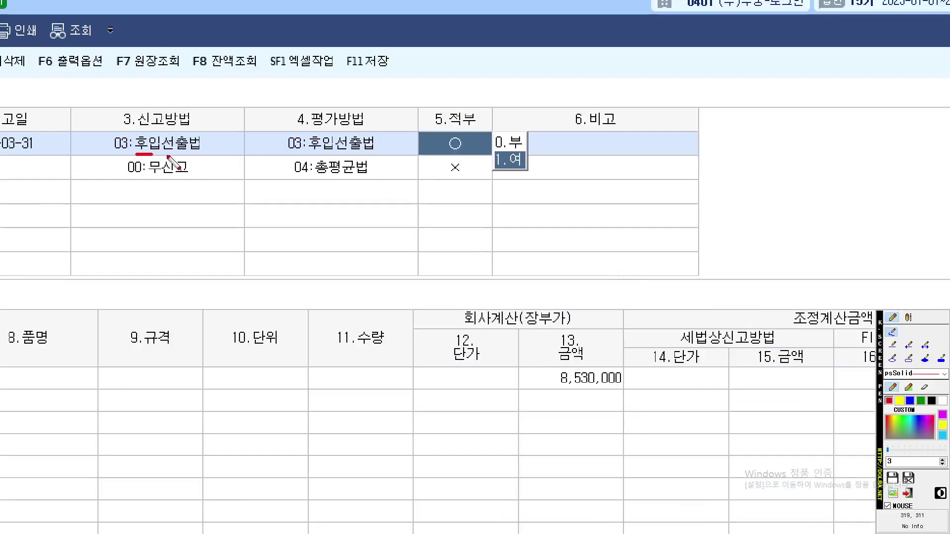
{"action": "mouse_move", "coordinate": [136, 155]}
{"action": "left_mouse_down"}
{"action": "mouse_move", "coordinate": [487, 157]}
{"action": "mouse_move", "coordinate": [427, 160]}
{"action": "left_mouse_up"}
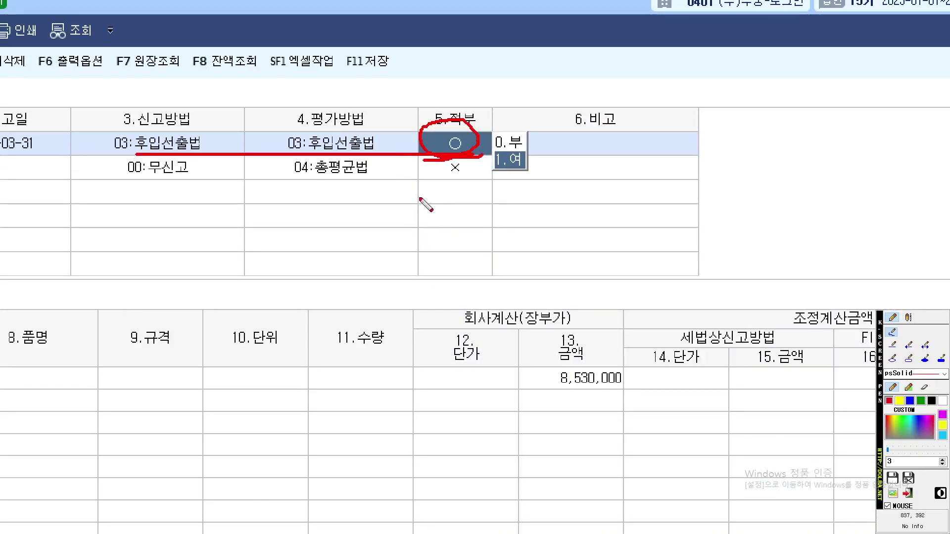
{"action": "scroll", "coordinate": [441, 191], "scroll_direction": "down", "scroll_amount": 3}
{"action": "scroll", "coordinate": [486, 184], "scroll_direction": "up", "scroll_amount": 3}
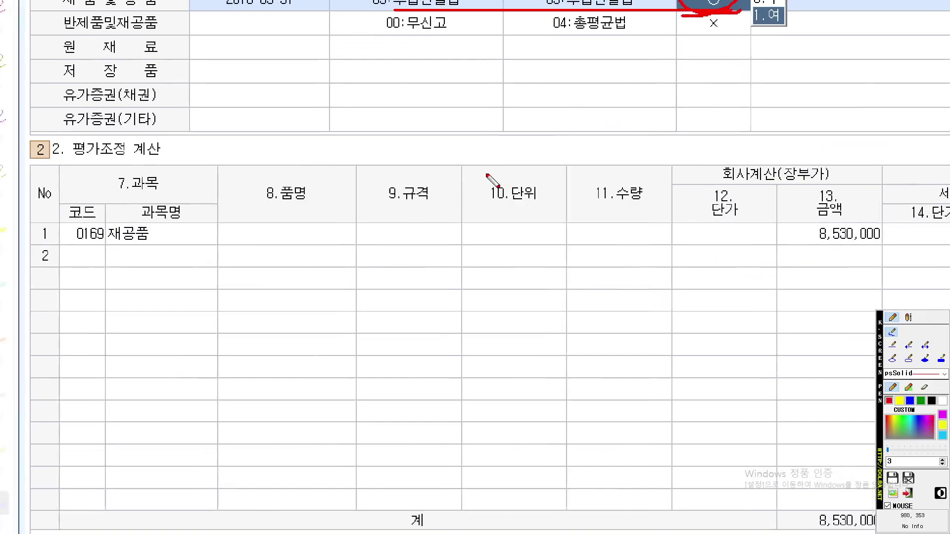
{"action": "left_click_drag", "start_coordinate": [84, 262], "coordinate": [124, 259]}
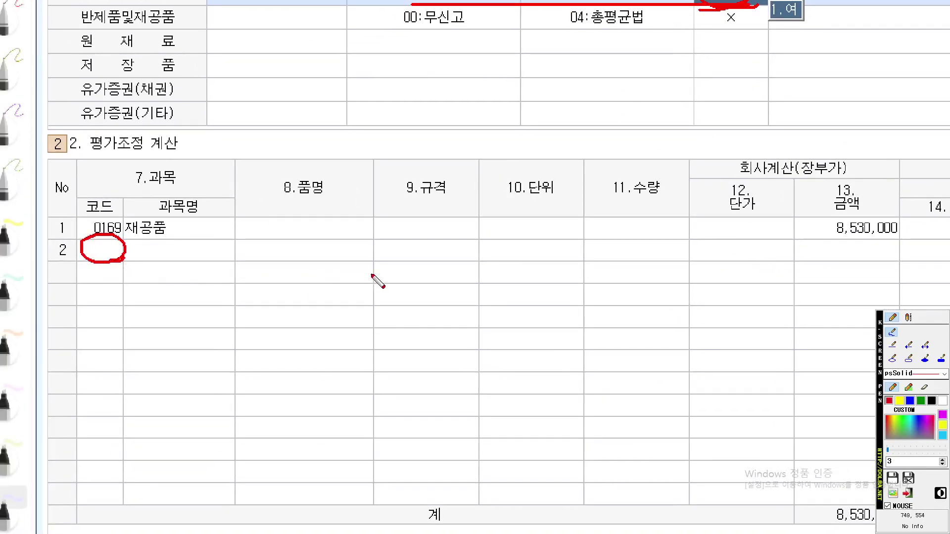
{"action": "key", "text": "Escape"}
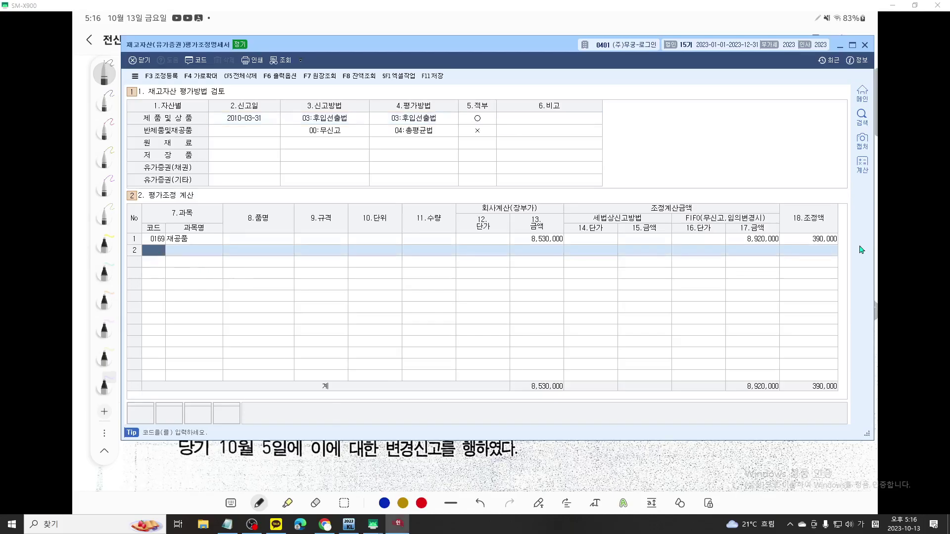
Look up the 제품 account (0150), add it as row 2 of the 평가조정 계산 table, and advance to its book amount
{"action": "key", "text": "F2"}
{"action": "type", "text": "제품"}
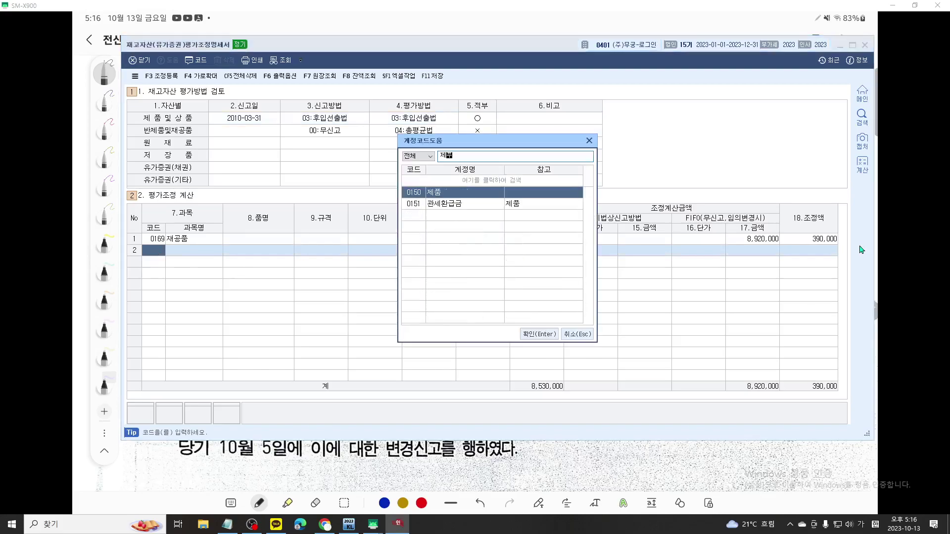
{"action": "key", "text": "Return"}
{"action": "key", "text": "Return"}
{"action": "key", "text": "Return"}
{"action": "key", "text": "Return"}
{"action": "key", "text": "Return"}
{"action": "key", "text": "Return"}
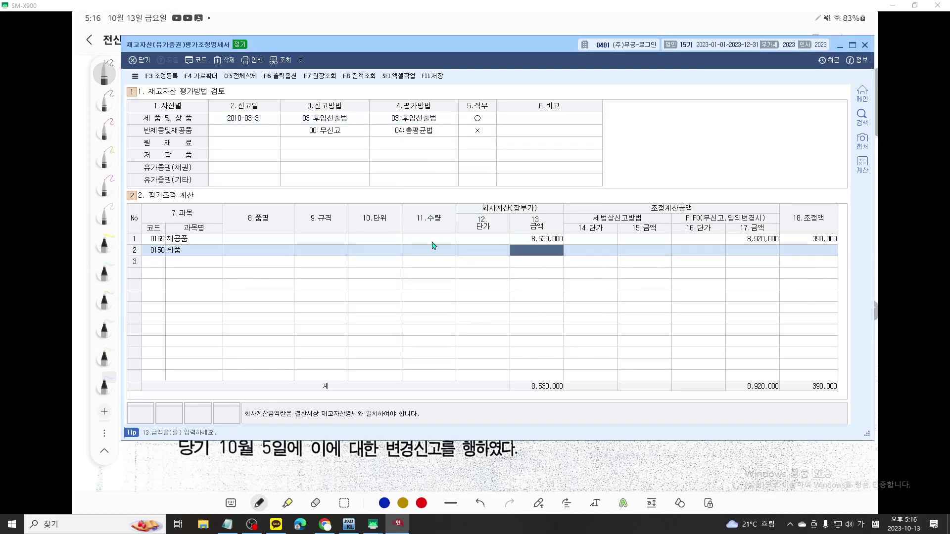
Collapse the 품명, 규격, 단위, 수량 and 단가 columns and narrow the form window to uncover the problem sheet behind it
{"action": "double_click", "coordinate": [224, 218]}
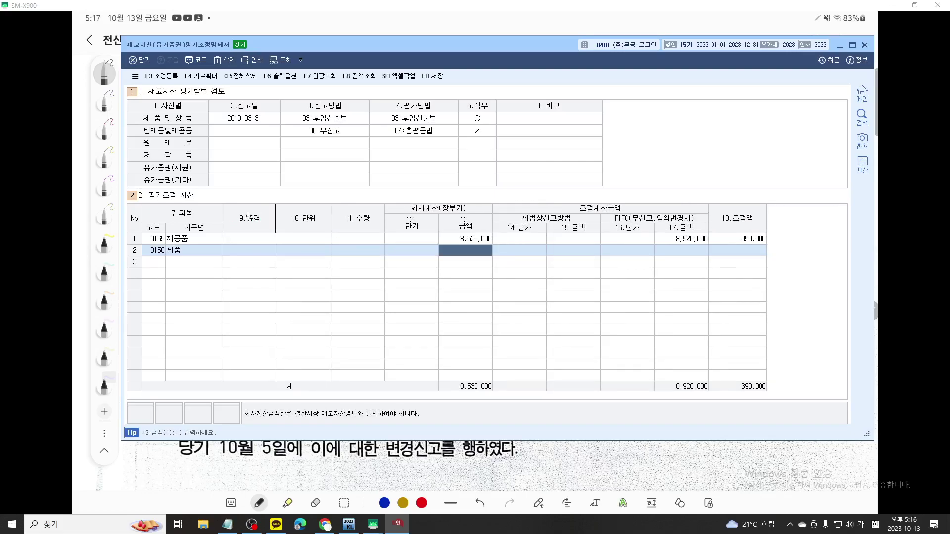
{"action": "double_click", "coordinate": [277, 218]}
{"action": "double_click", "coordinate": [229, 218]}
{"action": "left_click_drag", "start_coordinate": [278, 219], "coordinate": [241, 218]}
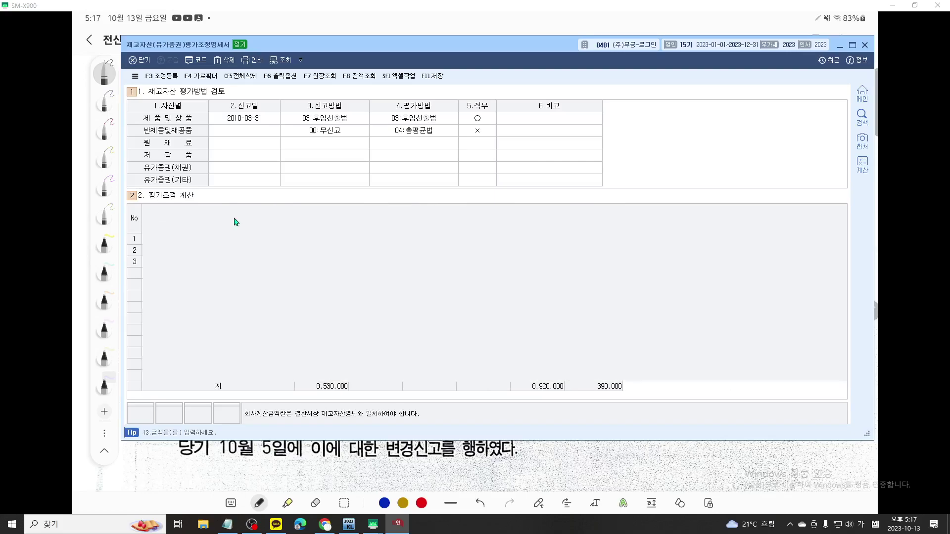
{"action": "left_click_drag", "start_coordinate": [874, 190], "coordinate": [693, 195]}
{"action": "left_click_drag", "start_coordinate": [280, 220], "coordinate": [225, 226]}
{"action": "double_click", "coordinate": [280, 220]}
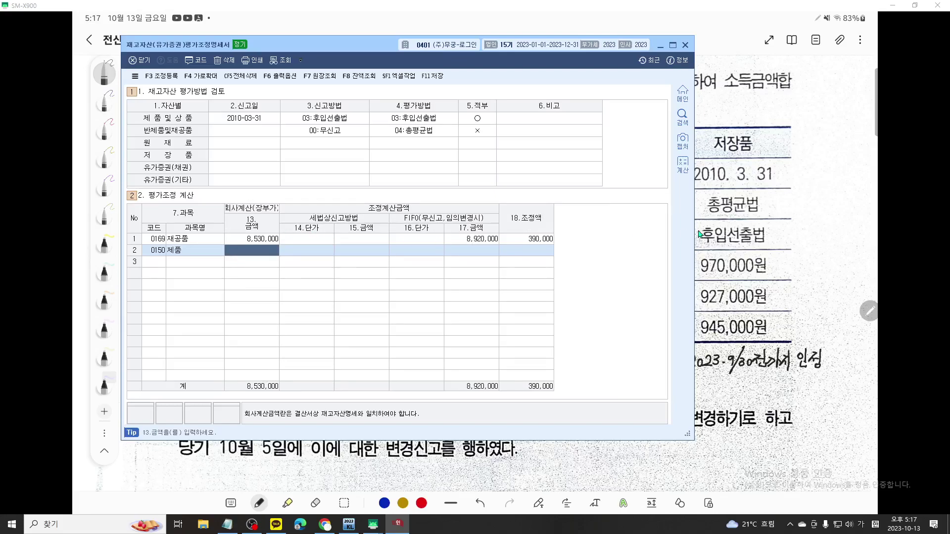
Enter 82,500,000 for 제품 as both the company book amount and the 세법상신고방법 amount
{"action": "type", "text": "82"}
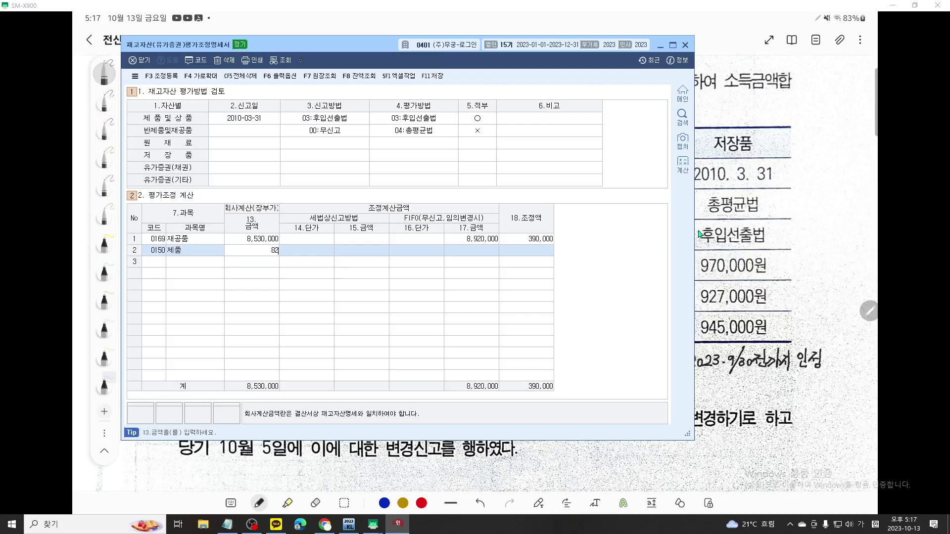
{"action": "type", "text": ",500,000"}
{"action": "key", "text": "Return"}
{"action": "key", "text": "Return"}
{"action": "type", "text": "82,500,"}
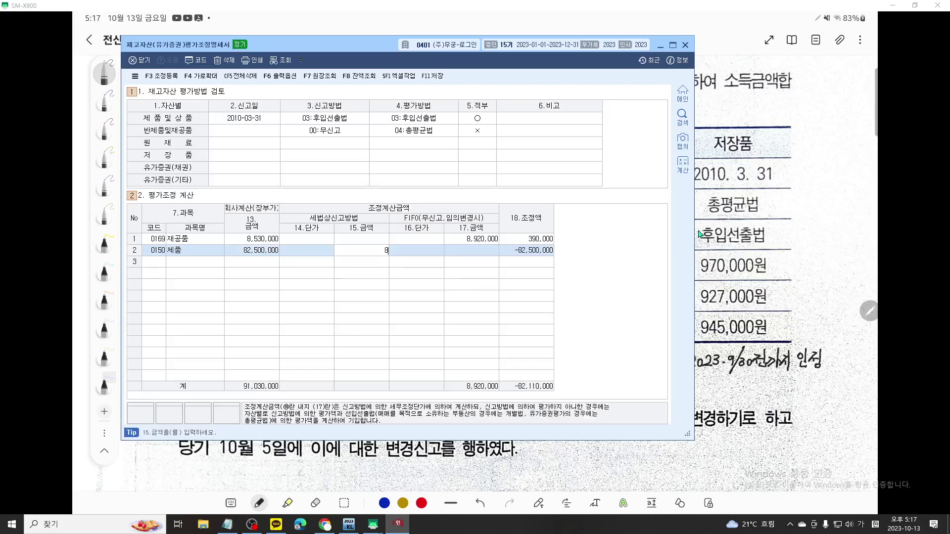
{"action": "type", "text": "000"}
{"action": "key", "text": "Return"}
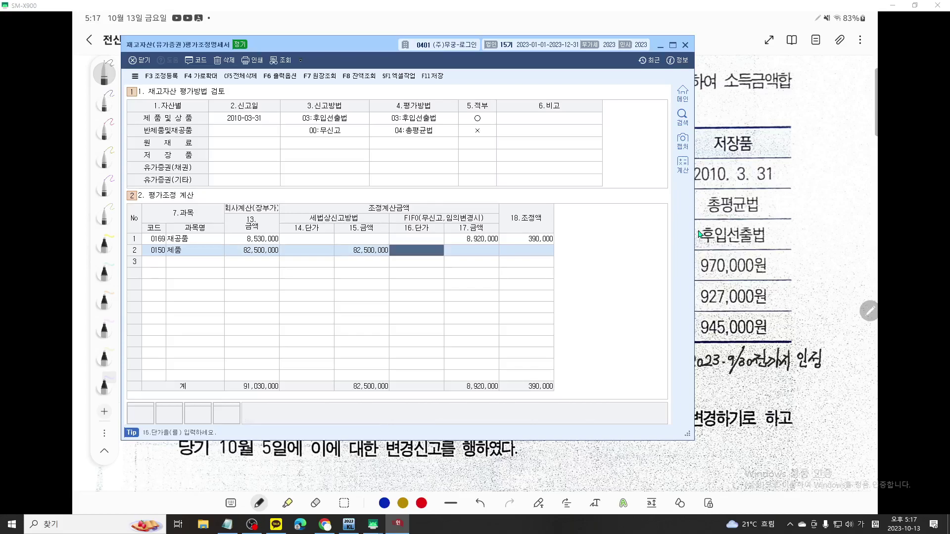
{"action": "scroll", "coordinate": [370, 253], "scroll_direction": "up", "scroll_amount": 3}
{"action": "scroll", "coordinate": [382, 245], "scroll_direction": "down", "scroll_amount": 1}
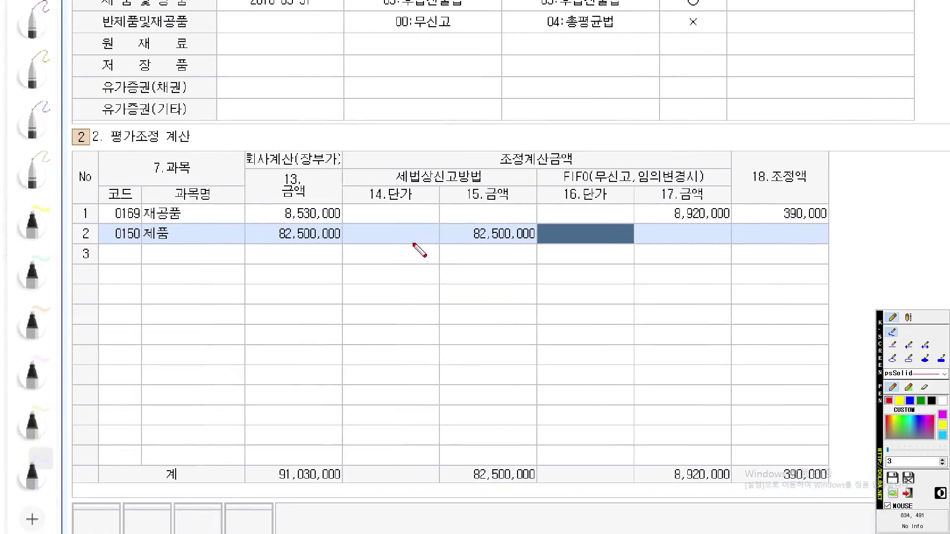
{"action": "scroll", "coordinate": [416, 248], "scroll_direction": "up", "scroll_amount": 3}
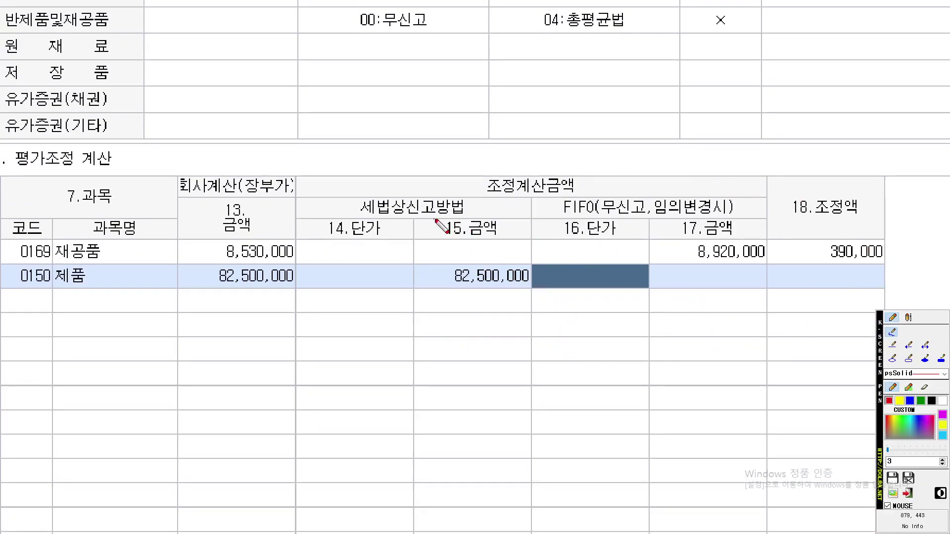
{"action": "key", "text": "Escape"}
Switch to the problem notes and handwrite (T) beside 원재료's reported method and (B) beside its company method in black
{"action": "left_click", "coordinate": [756, 303]}
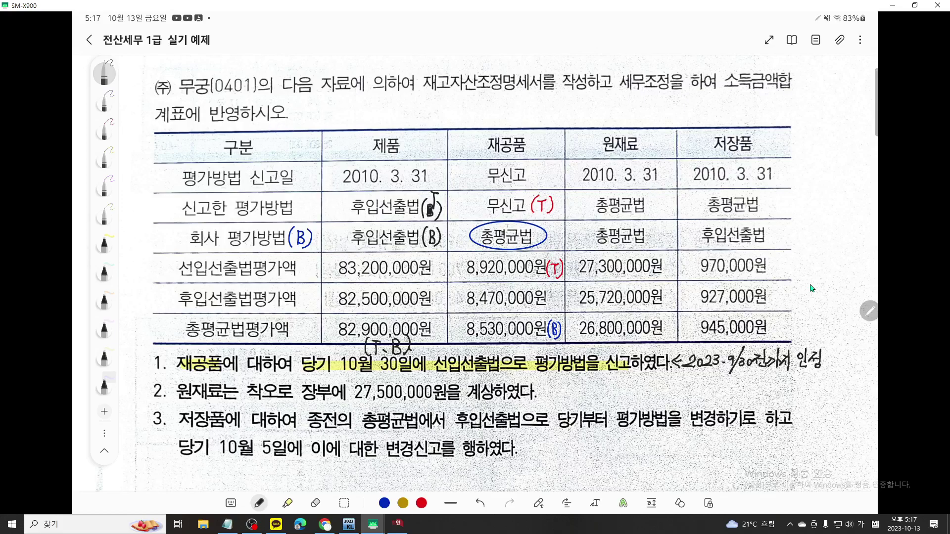
{"action": "mouse_move", "coordinate": [654, 228]}
{"action": "left_mouse_down"}
{"action": "mouse_move", "coordinate": [649, 243]}
{"action": "mouse_move", "coordinate": [664, 244]}
{"action": "left_mouse_up"}
{"action": "mouse_move", "coordinate": [655, 196]}
{"action": "left_mouse_down"}
{"action": "mouse_move", "coordinate": [650, 212]}
{"action": "mouse_move", "coordinate": [663, 217]}
{"action": "left_mouse_up"}
Highlight note 2 about 원재료 being booked at 27,500,000원 and handwrite (B) in blue after it
{"action": "left_click", "coordinate": [104, 356]}
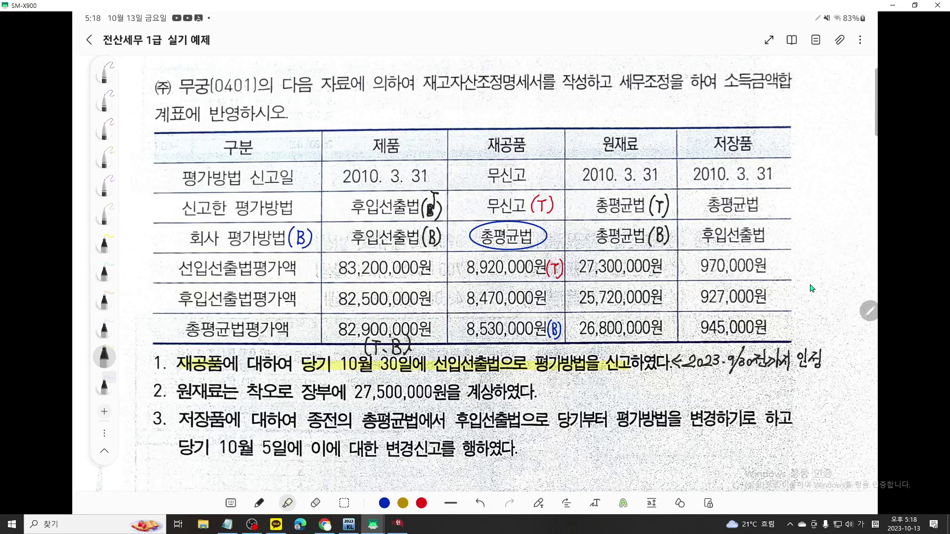
{"action": "left_click_drag", "start_coordinate": [181, 392], "coordinate": [494, 392]}
{"action": "left_click", "coordinate": [104, 101]}
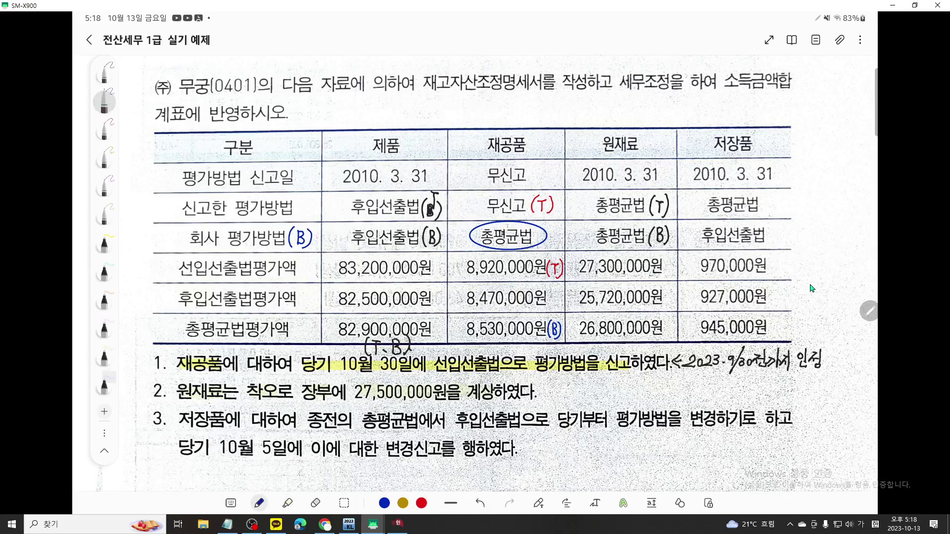
{"action": "mouse_move", "coordinate": [545, 382]}
{"action": "left_mouse_down"}
{"action": "mouse_move", "coordinate": [543, 398]}
{"action": "mouse_move", "coordinate": [561, 400]}
{"action": "left_mouse_up"}
Handwrite (T) in red beside 원재료's 총평균법 valuation of 26,800,000원
{"action": "left_click", "coordinate": [104, 130]}
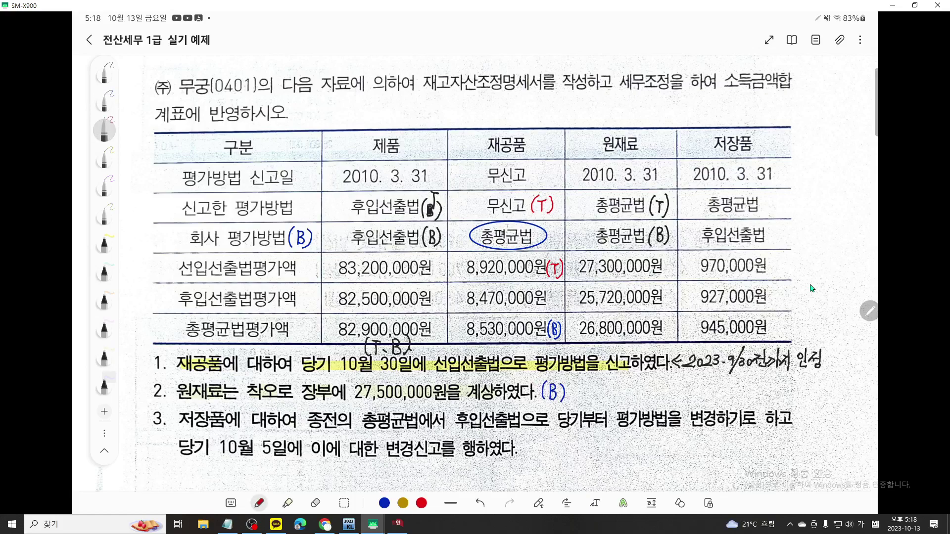
{"action": "left_click_drag", "start_coordinate": [668, 320], "coordinate": [671, 339]}
{"action": "scroll", "coordinate": [811, 288], "scroll_direction": "up", "scroll_amount": 2}
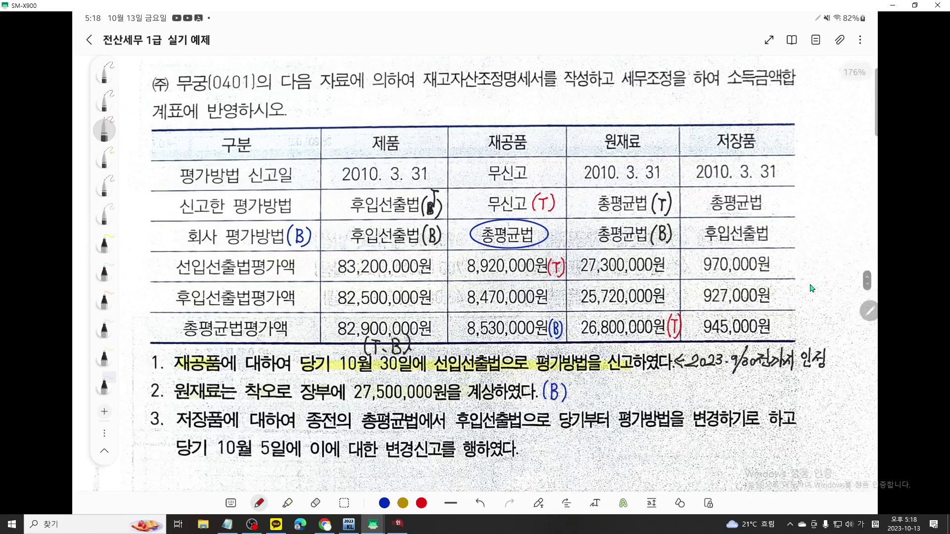
{"action": "scroll", "coordinate": [812, 288], "scroll_direction": "down", "scroll_amount": 1}
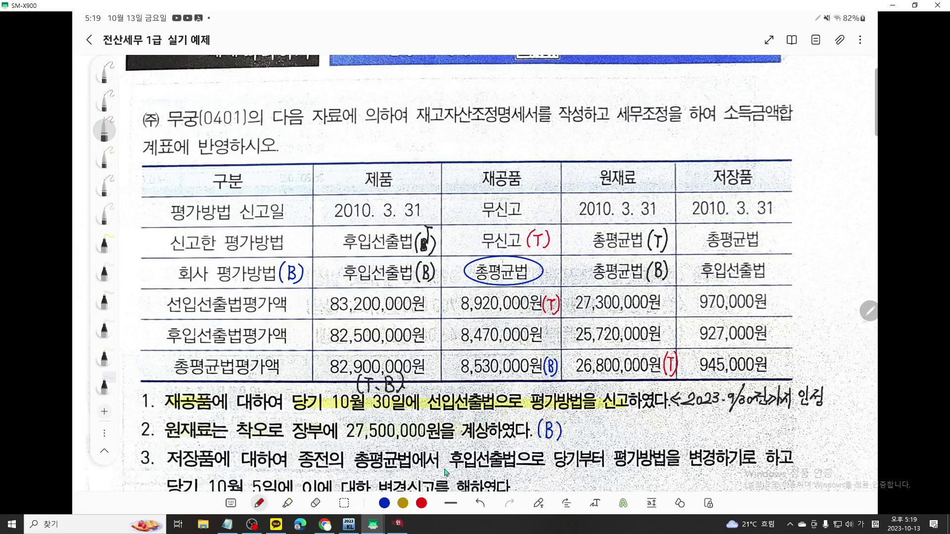
Switch back to the 재고자산평가조정명세서 form and fill the 원재료 row with filing date 2010-03-31 and 04:총평균법 for both methods
{"action": "left_click", "coordinate": [405, 528]}
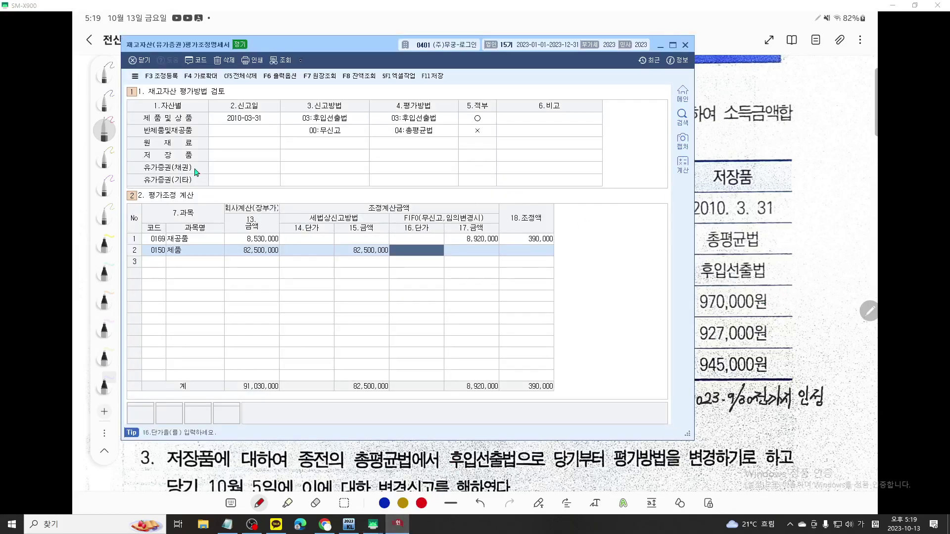
{"action": "left_click", "coordinate": [234, 145]}
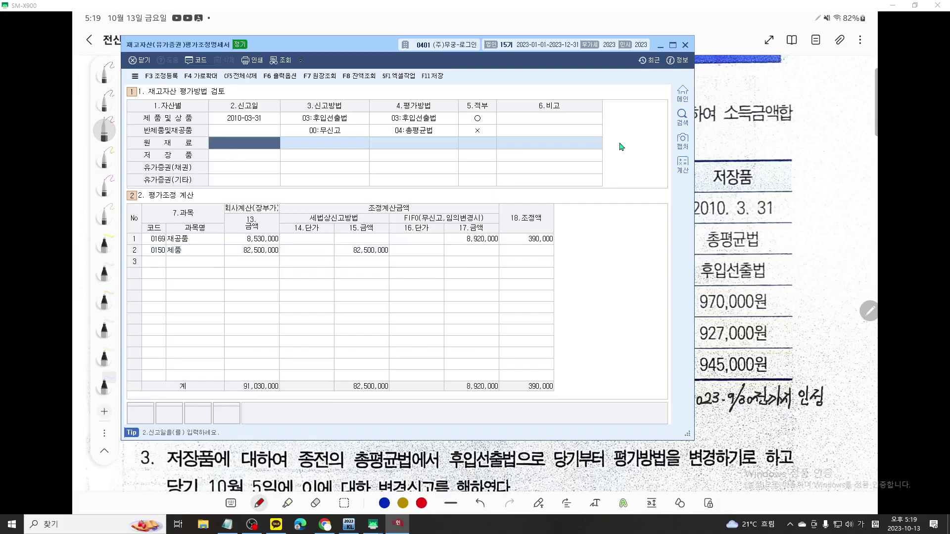
{"action": "type", "text": "2010-03-3"}
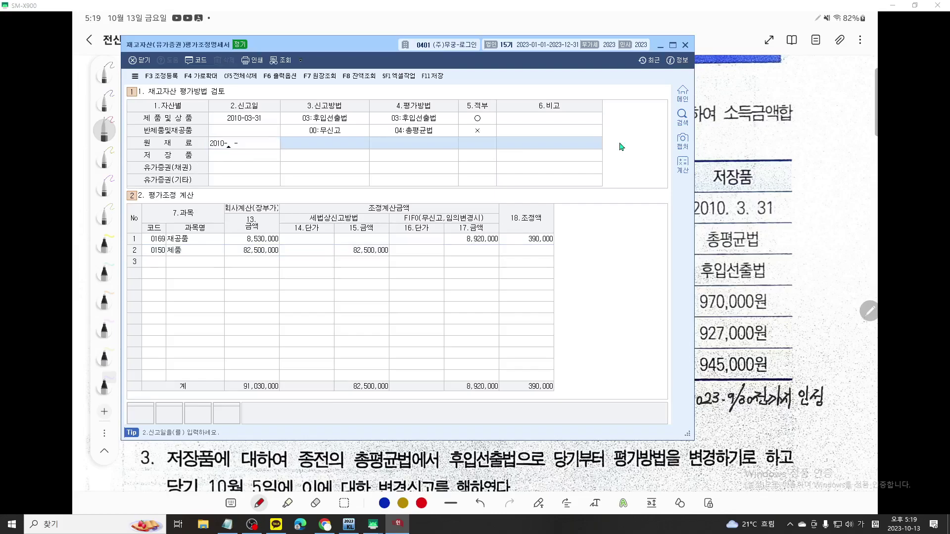
{"action": "type", "text": "1"}
{"action": "key", "text": "Return"}
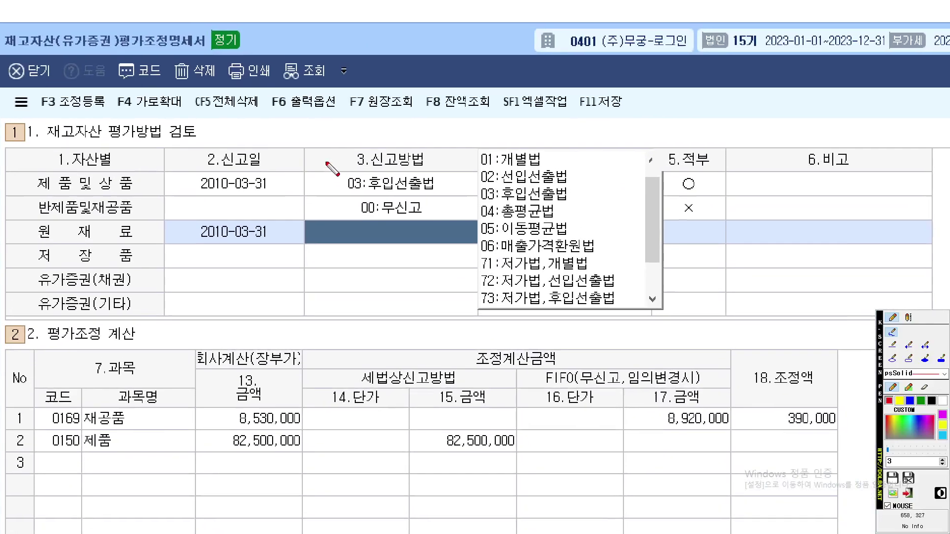
{"action": "left_click_drag", "start_coordinate": [497, 219], "coordinate": [601, 217]}
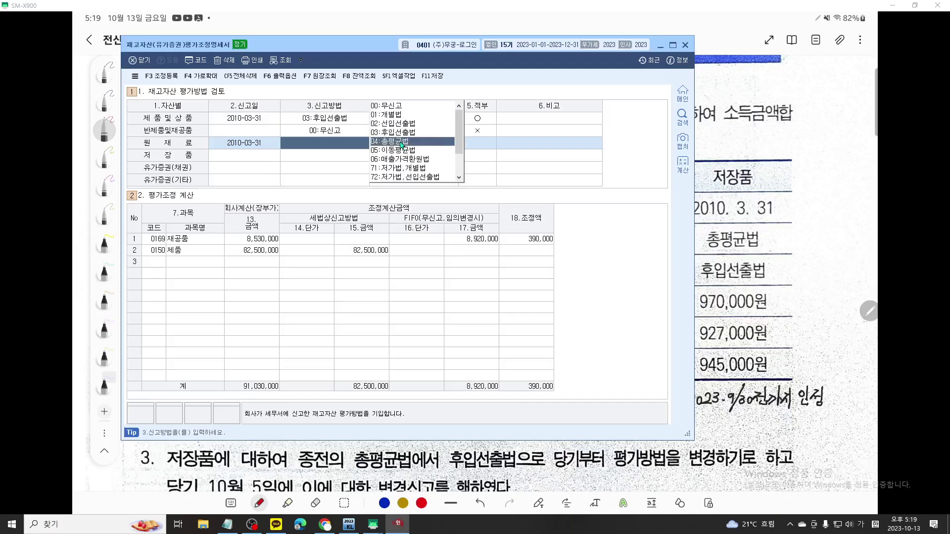
{"action": "left_click", "coordinate": [600, 212]}
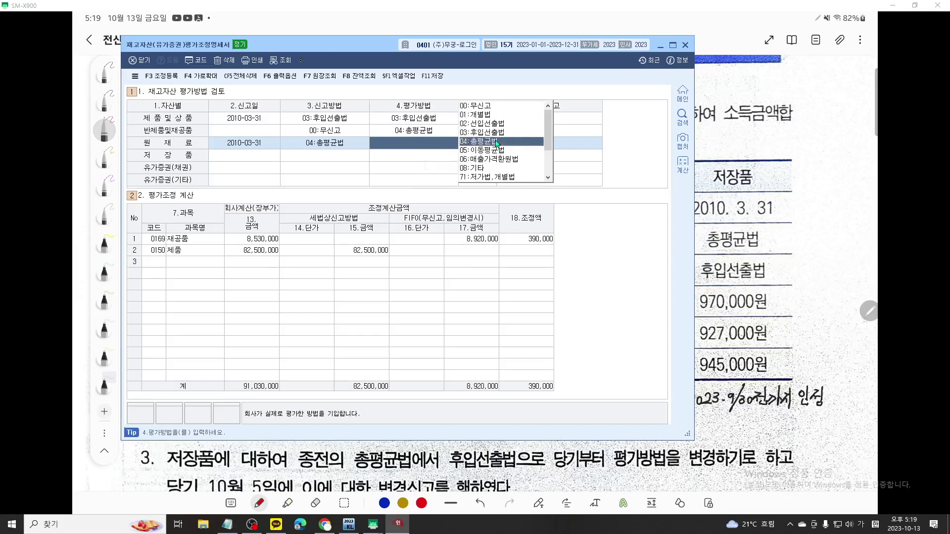
{"action": "left_click", "coordinate": [496, 144]}
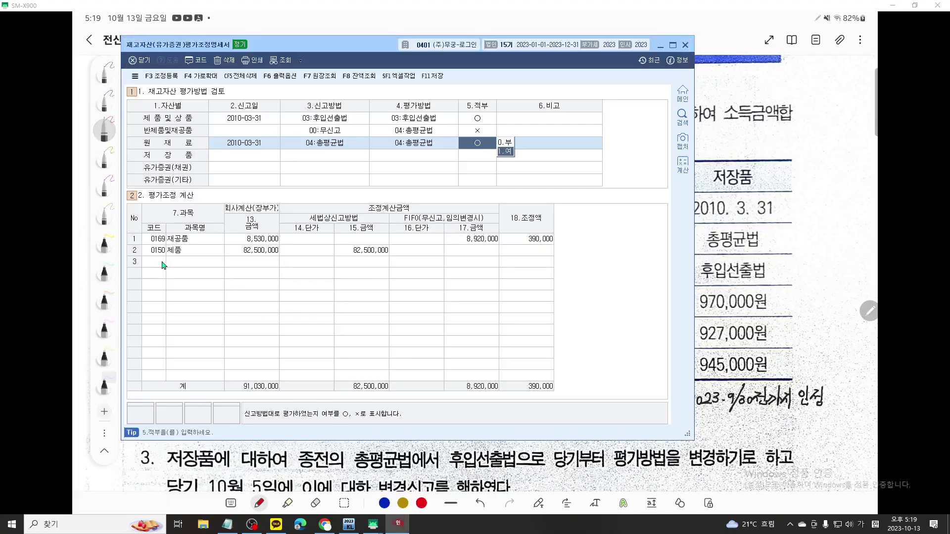
Add account 0153 원재료 as row 3 of the 평가조정 계산 table
{"action": "left_click", "coordinate": [165, 262]}
{"action": "type", "text": "0153"}
{"action": "key", "text": "Return"}
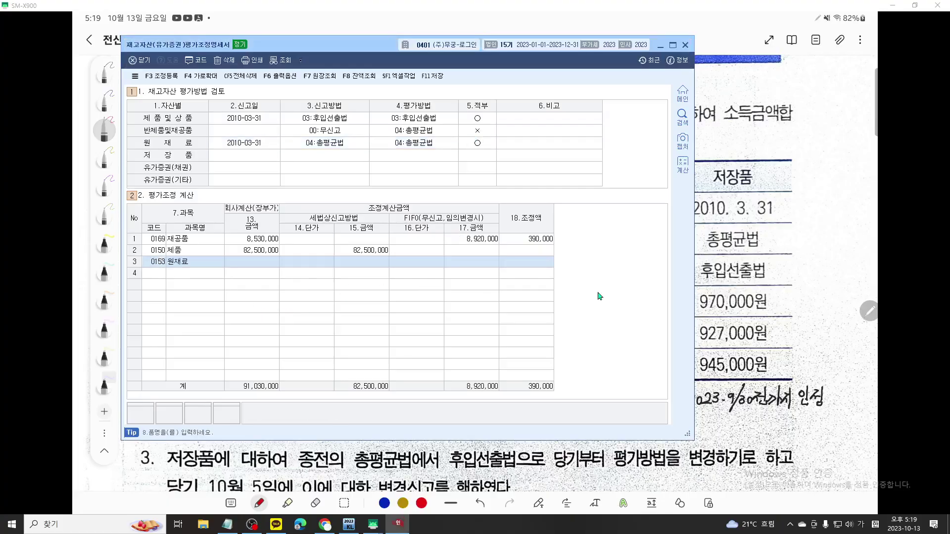
Complete the 원재료 row of 평가조정 계산 with a book amount of 27,500,000 and a 세법상신고방법 amount of 26,800,000
{"action": "key", "text": "Return"}
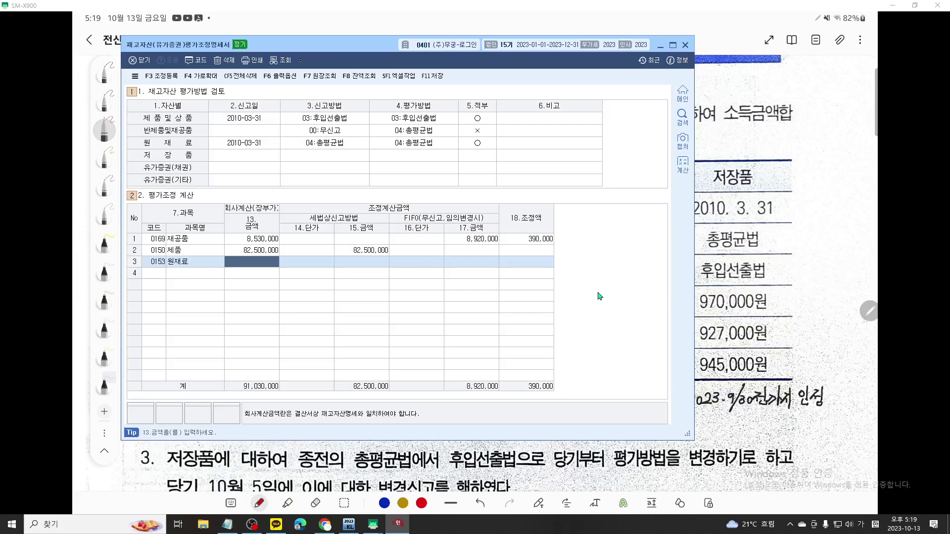
{"action": "type", "text": "27500000"}
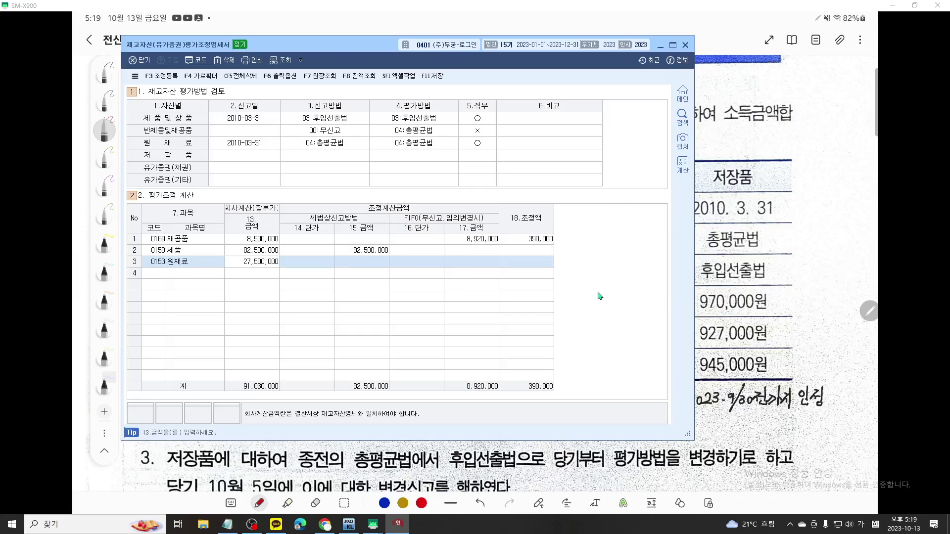
{"action": "key", "text": "Return"}
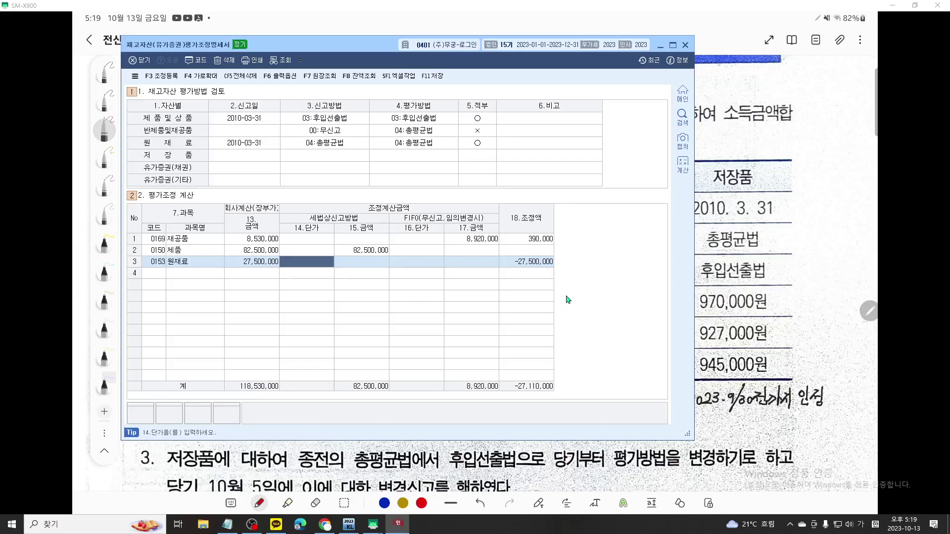
{"action": "key", "text": "Return"}
{"action": "type", "text": "26,800,000"}
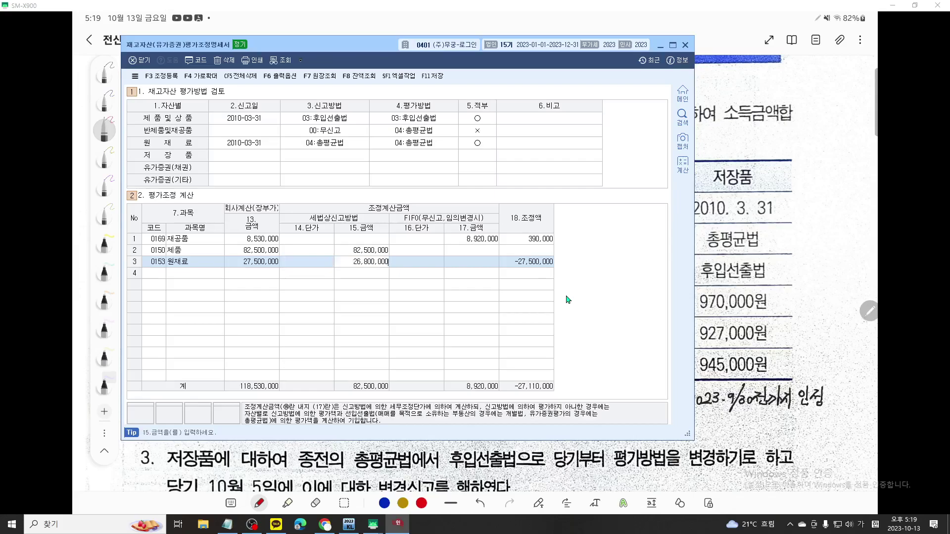
{"action": "key", "text": "Return"}
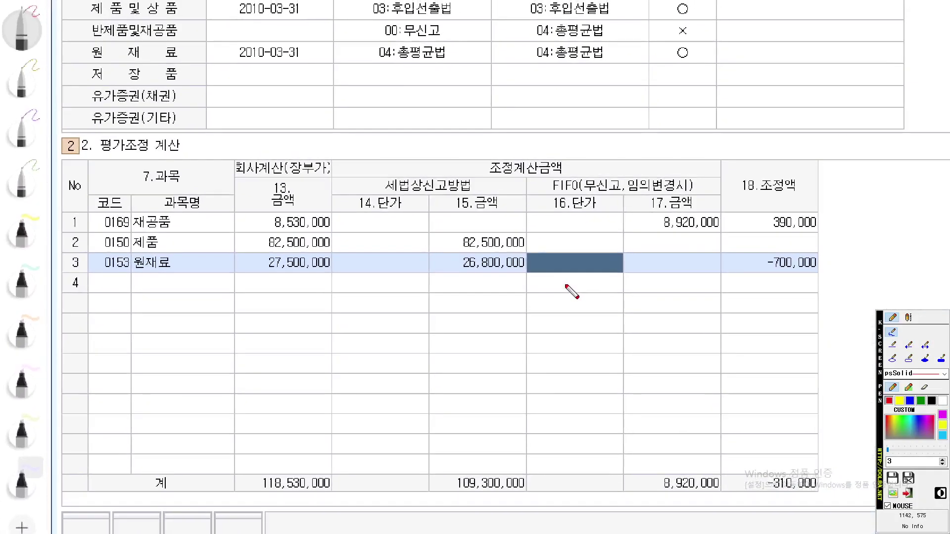
Label 원재료's book amount with a red B and its tax amount with a blue T, and mark its adjustment amount in blue
{"action": "mouse_move", "coordinate": [223, 267]}
{"action": "left_mouse_down"}
{"action": "mouse_move", "coordinate": [237, 276]}
{"action": "mouse_move", "coordinate": [225, 285]}
{"action": "left_mouse_up"}
{"action": "left_click", "coordinate": [248, 273]}
{"action": "left_click", "coordinate": [248, 282]}
{"action": "left_click", "coordinate": [910, 401]}
{"action": "mouse_move", "coordinate": [382, 272]}
{"action": "left_mouse_down"}
{"action": "mouse_move", "coordinate": [412, 273]}
{"action": "mouse_move", "coordinate": [405, 287]}
{"action": "left_mouse_up"}
{"action": "left_click", "coordinate": [421, 273]}
{"action": "left_click", "coordinate": [424, 284]}
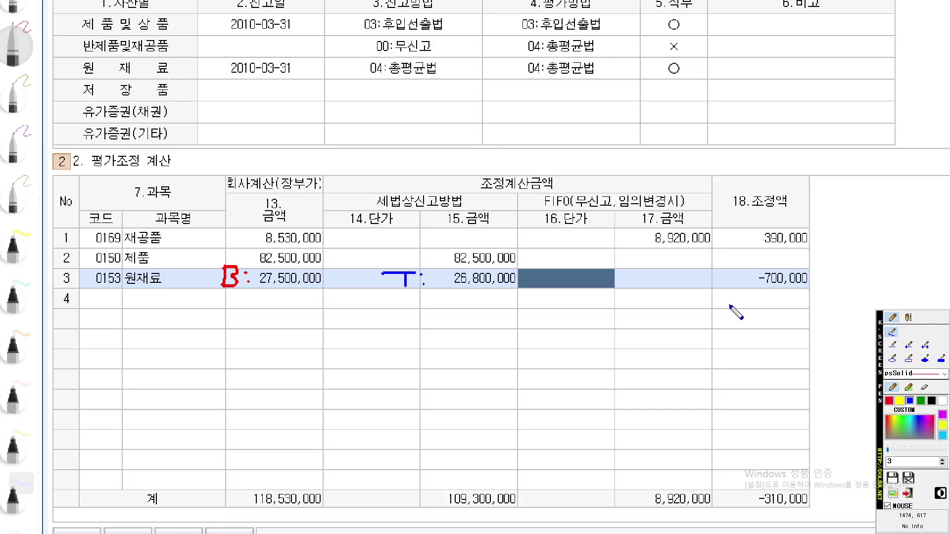
{"action": "mouse_move", "coordinate": [836, 286]}
{"action": "left_mouse_down"}
{"action": "mouse_move", "coordinate": [772, 297]}
{"action": "mouse_move", "coordinate": [847, 256]}
{"action": "mouse_move", "coordinate": [817, 285]}
{"action": "left_mouse_up"}
{"action": "mouse_move", "coordinate": [712, 310]}
{"action": "left_mouse_down"}
{"action": "mouse_move", "coordinate": [745, 311]}
{"action": "mouse_move", "coordinate": [758, 326]}
{"action": "mouse_move", "coordinate": [795, 323]}
{"action": "left_mouse_up"}
{"action": "mouse_move", "coordinate": [808, 318]}
{"action": "left_mouse_down"}
{"action": "mouse_move", "coordinate": [805, 326]}
{"action": "mouse_move", "coordinate": [870, 318]}
{"action": "mouse_move", "coordinate": [851, 316]}
{"action": "left_mouse_up"}
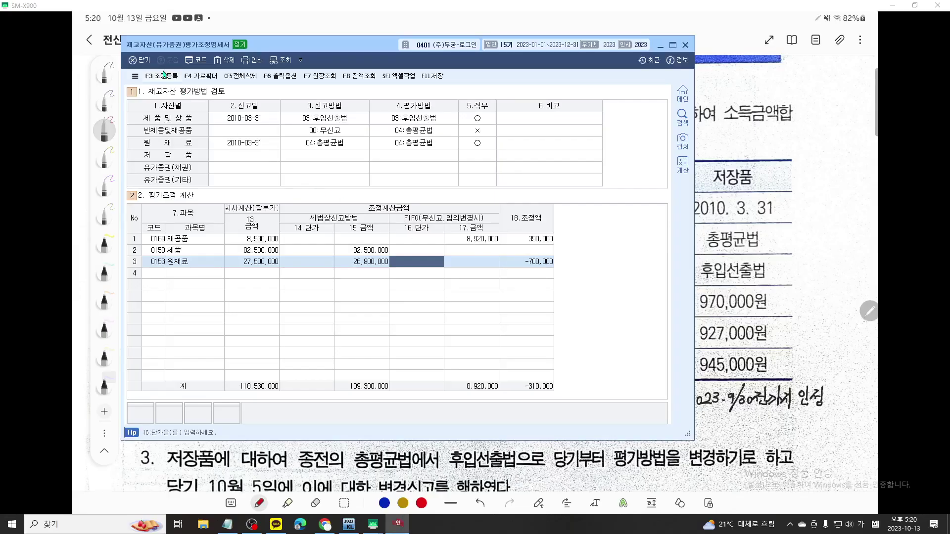
Open 조정 등록, underline the 손금산입 및 익금불산입 heading and circle the 재고자산평가증 amount in blue
{"action": "key", "text": "F3"}
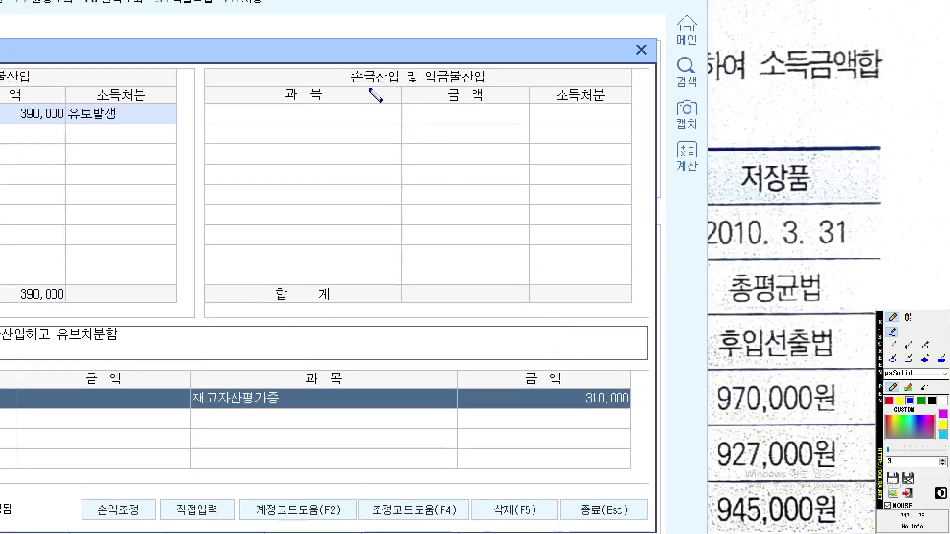
{"action": "left_click_drag", "start_coordinate": [360, 87], "coordinate": [514, 87]}
{"action": "mouse_move", "coordinate": [638, 417]}
{"action": "left_mouse_down"}
{"action": "mouse_move", "coordinate": [577, 407]}
{"action": "mouse_move", "coordinate": [629, 426]}
{"action": "left_mouse_up"}
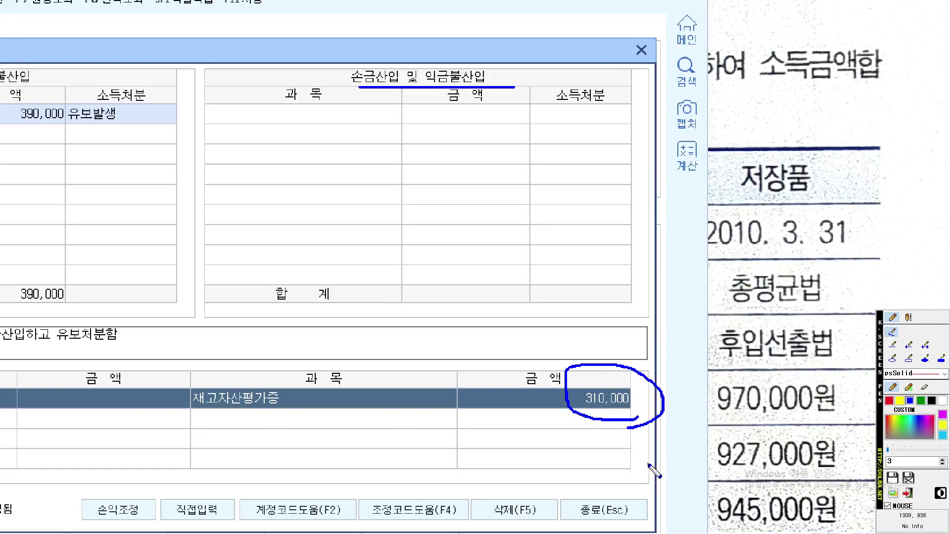
{"action": "key", "text": "Escape"}
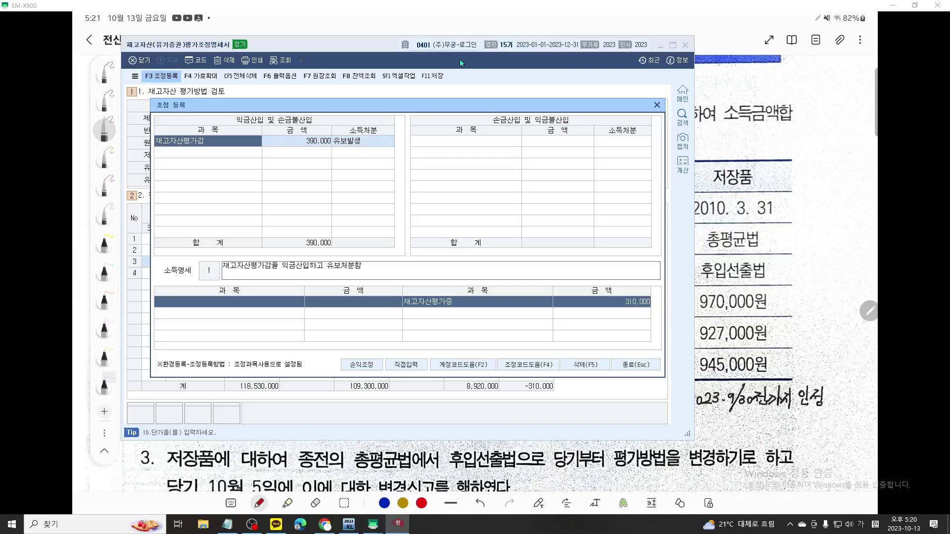
Move the 조정 등록 dialog aside to check 원재료's adjustment amount in the 평가조정 계산 table, and move it back
{"action": "left_click_drag", "start_coordinate": [435, 106], "coordinate": [436, 375]}
{"action": "mouse_move", "coordinate": [697, 268]}
{"action": "left_mouse_down"}
{"action": "mouse_move", "coordinate": [608, 281]}
{"action": "mouse_move", "coordinate": [689, 265]}
{"action": "mouse_move", "coordinate": [632, 283]}
{"action": "left_mouse_up"}
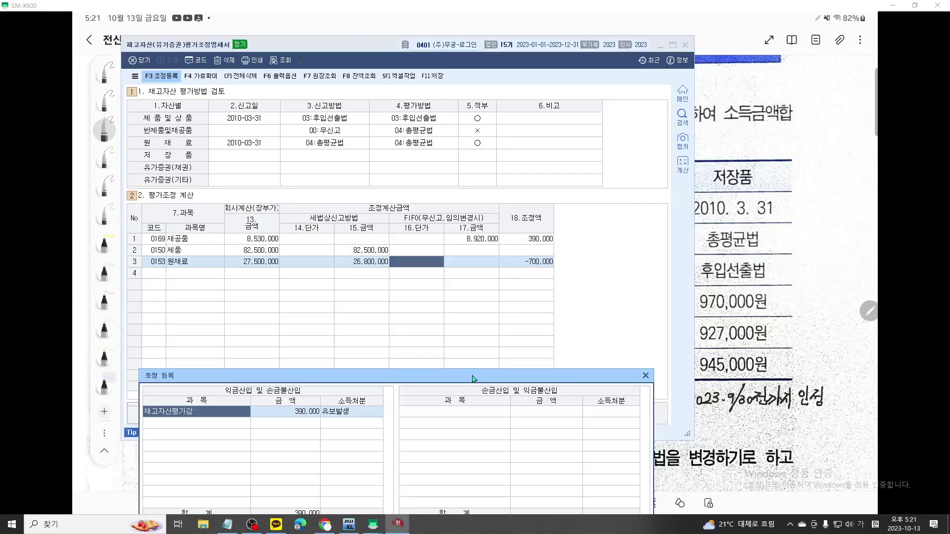
{"action": "left_click_drag", "start_coordinate": [475, 379], "coordinate": [478, 97]}
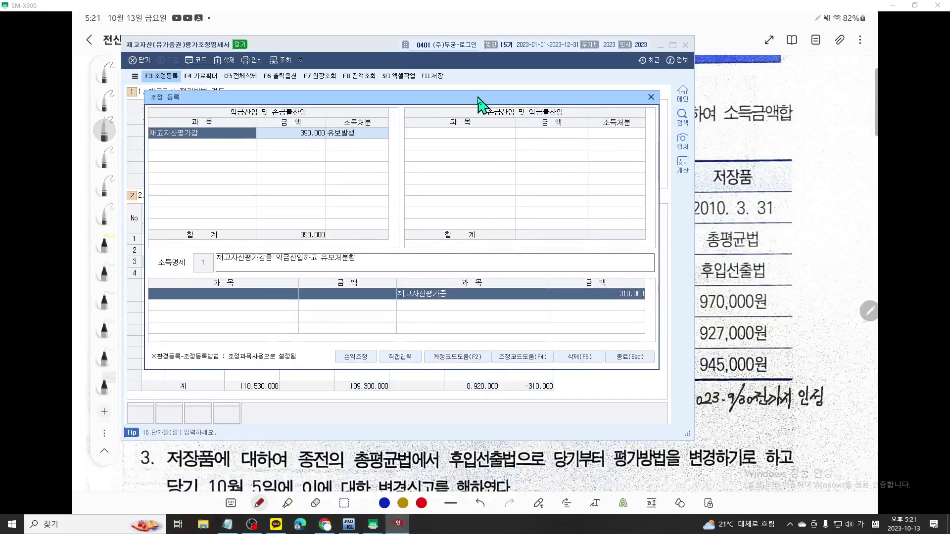
Add the adjustment item 원재료평가증 under 손금산입 및 익금불산입 with an amount of 700,000 and disposition 유보발생
{"action": "left_click", "coordinate": [443, 135]}
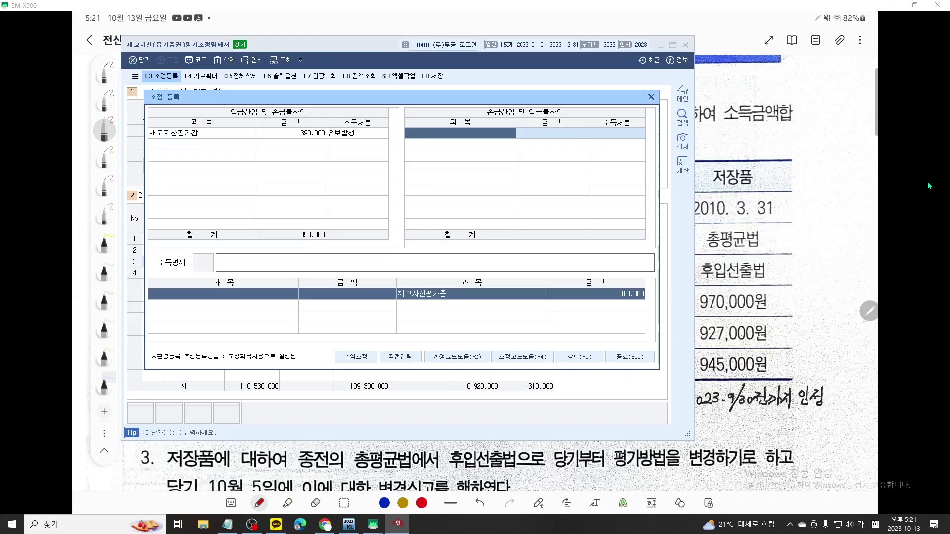
{"action": "type", "text": "원재료"}
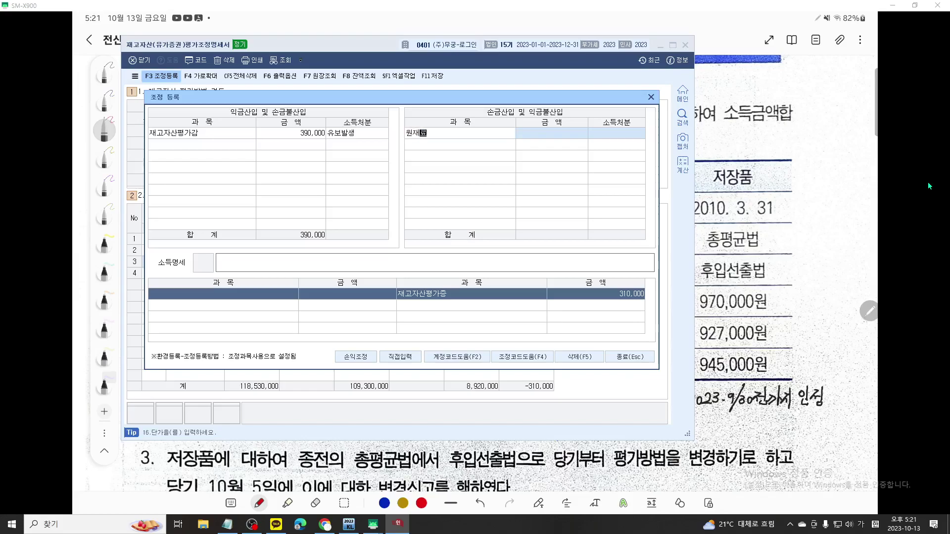
{"action": "key", "text": "Return"}
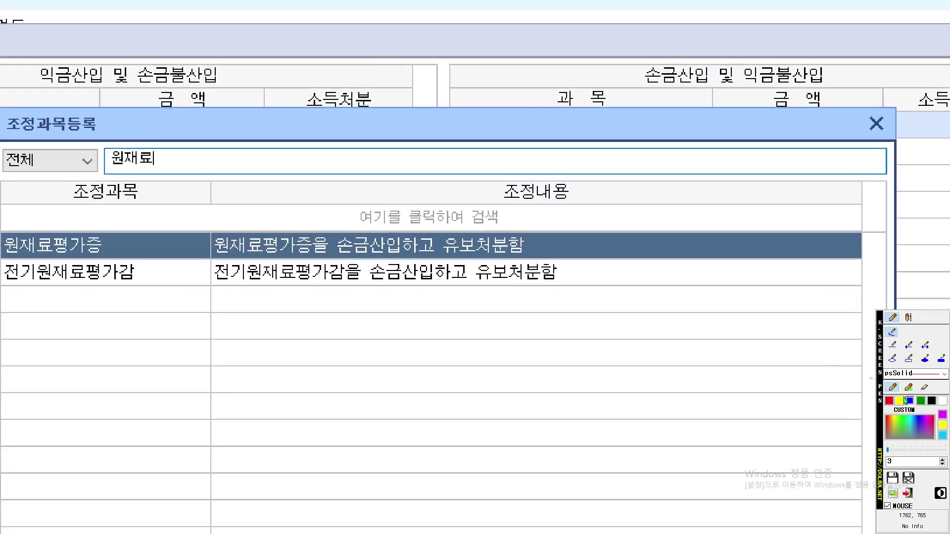
{"action": "left_click", "coordinate": [892, 402]}
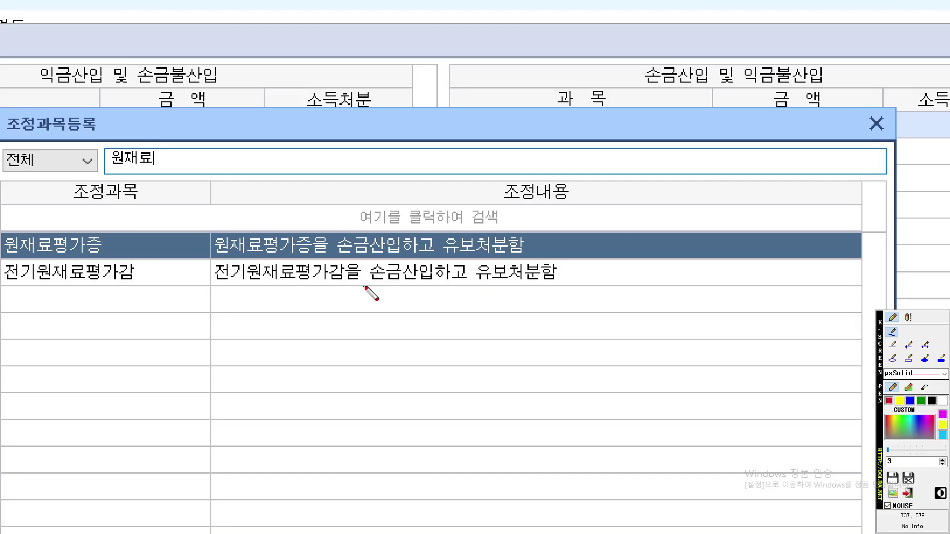
{"action": "left_click_drag", "start_coordinate": [218, 255], "coordinate": [681, 254]}
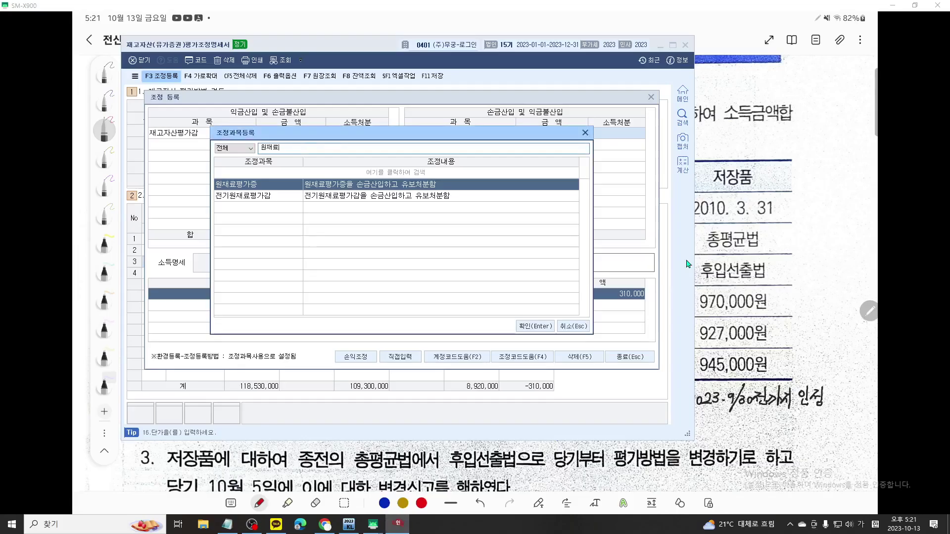
{"action": "key", "text": "Return"}
{"action": "type", "text": "700,000"}
{"action": "key", "text": "Return"}
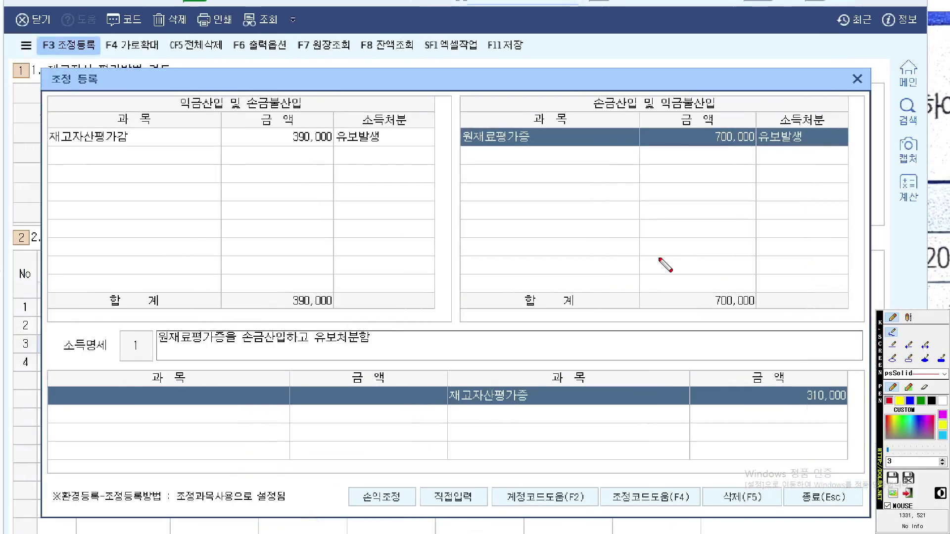
Underline the 재고자산평가감 and 원재료평가증 amounts in red, circle the 재고자산평가증 amount, and undo the circle
{"action": "left_click_drag", "start_coordinate": [284, 143], "coordinate": [342, 144]}
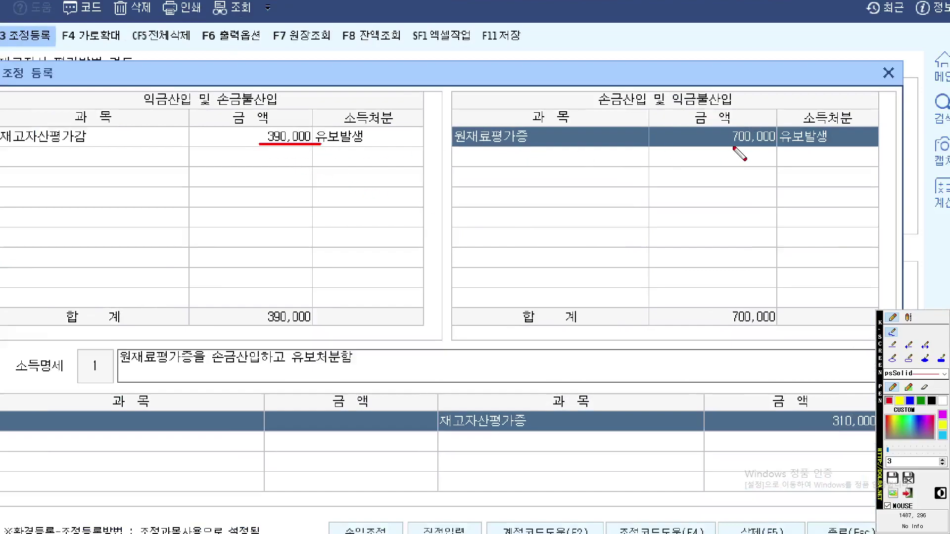
{"action": "left_click_drag", "start_coordinate": [727, 147], "coordinate": [783, 147]}
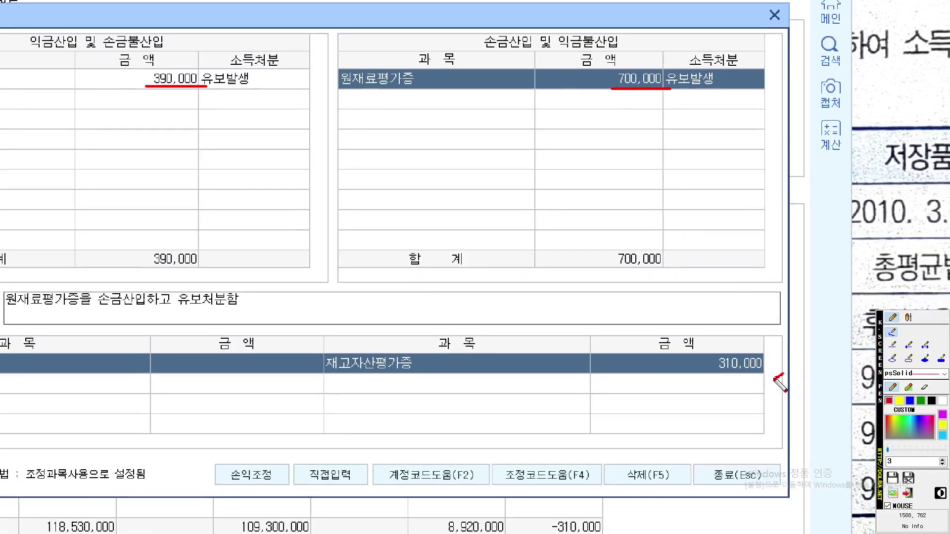
{"action": "mouse_move", "coordinate": [775, 374]}
{"action": "left_mouse_down"}
{"action": "mouse_move", "coordinate": [796, 364]}
{"action": "mouse_move", "coordinate": [781, 383]}
{"action": "left_mouse_up"}
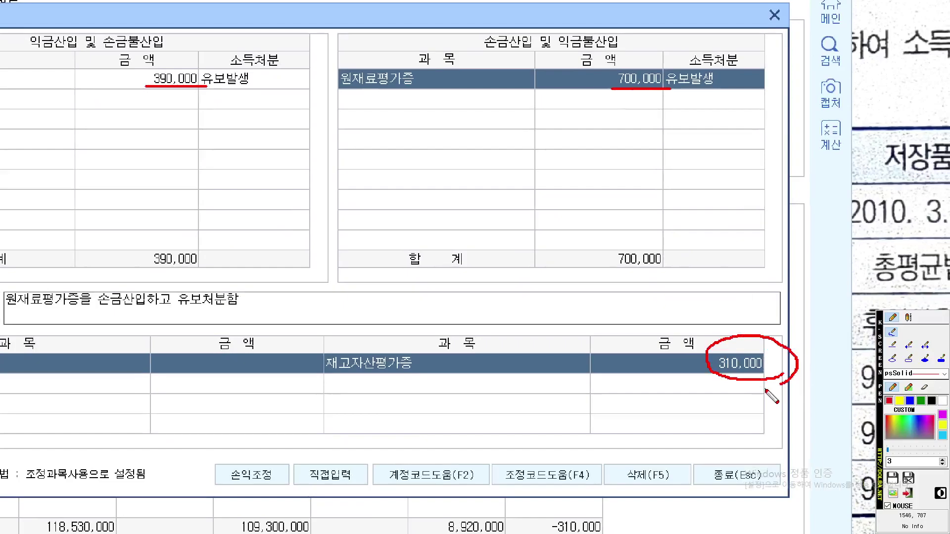
{"action": "key", "text": "ctrl+z"}
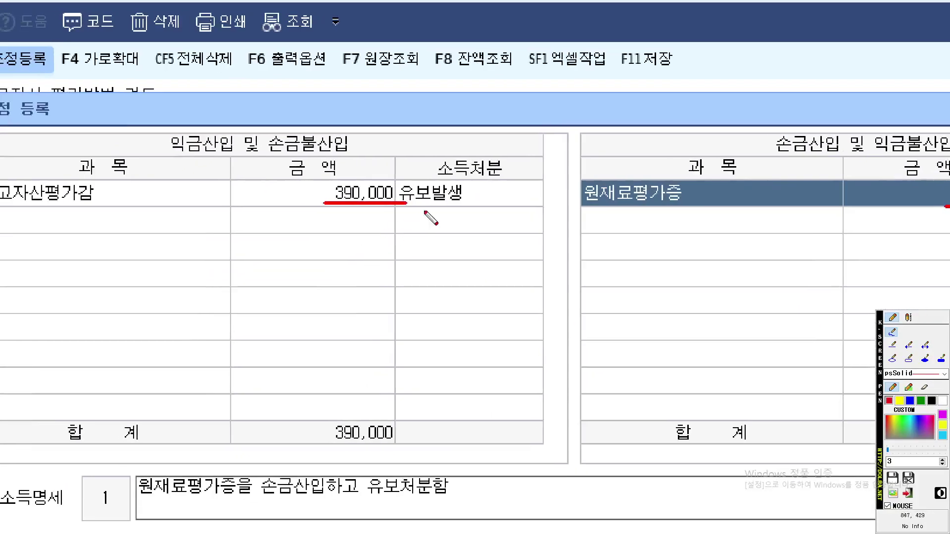
Mark the 유보발생 dispositions of the 재고자산평가감 and 원재료평가증 entries in red
{"action": "left_click_drag", "start_coordinate": [372, 245], "coordinate": [316, 243]}
{"action": "left_click_drag", "start_coordinate": [394, 201], "coordinate": [485, 228]}
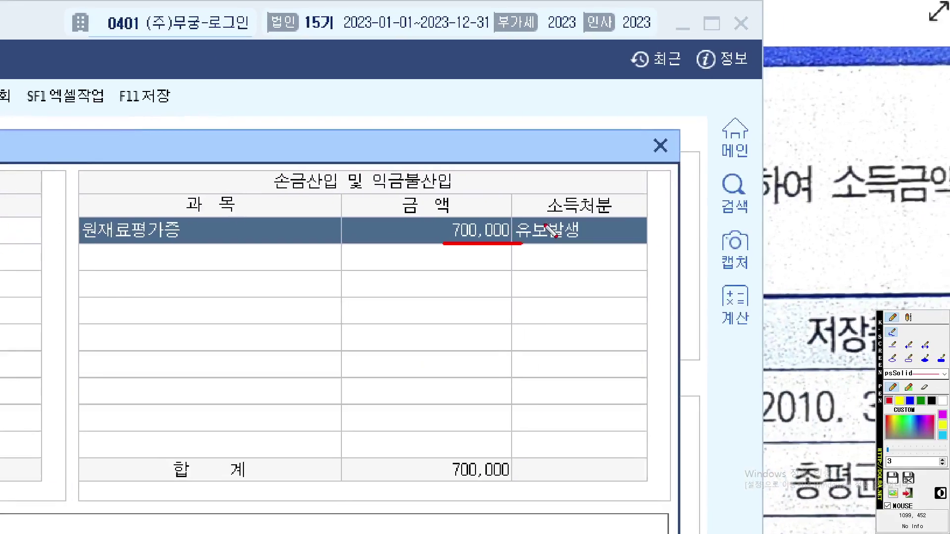
{"action": "mouse_move", "coordinate": [609, 242]}
{"action": "left_mouse_down"}
{"action": "mouse_move", "coordinate": [506, 235]}
{"action": "mouse_move", "coordinate": [593, 280]}
{"action": "left_mouse_up"}
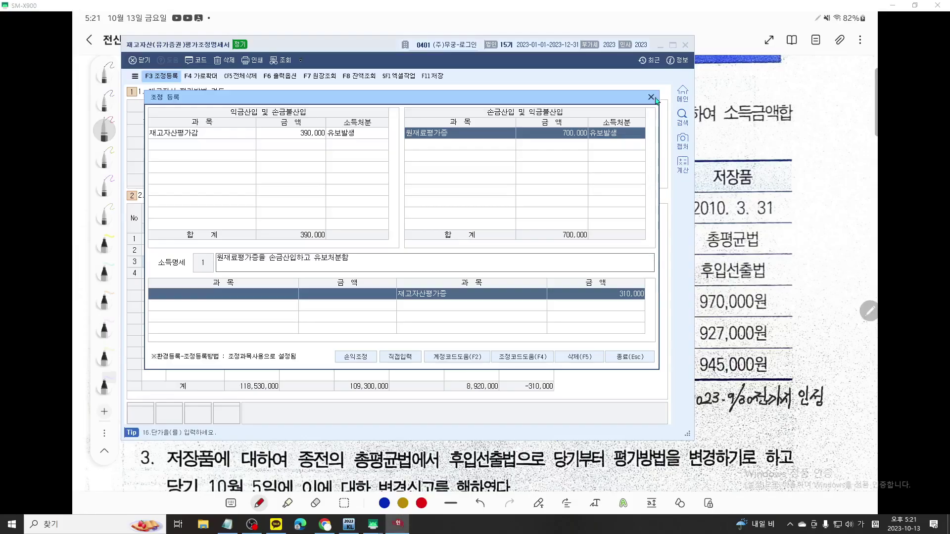
Close 조정 등록 and bring up the practice problem's 저장품 data and note 3
{"action": "left_click", "coordinate": [651, 98]}
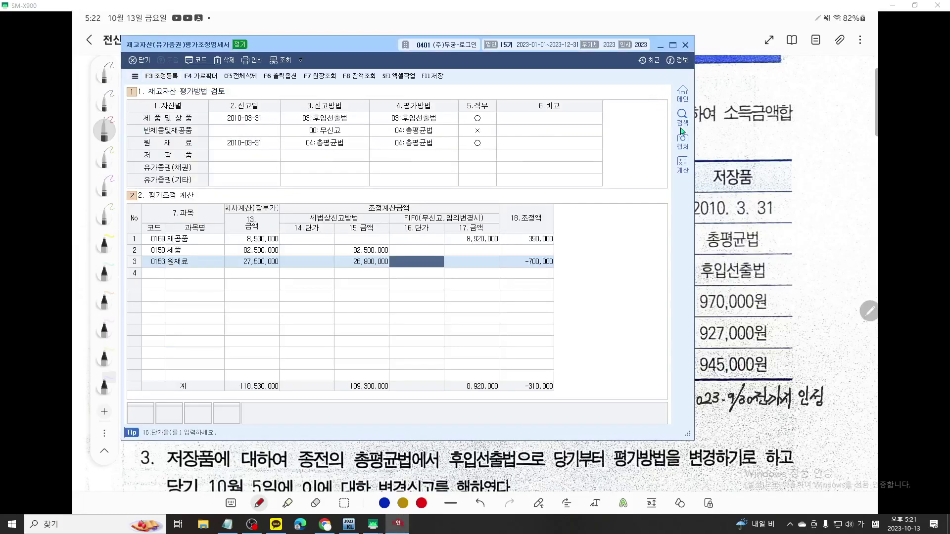
{"action": "left_click", "coordinate": [737, 212]}
{"action": "scroll", "coordinate": [737, 212], "scroll_direction": "down", "scroll_amount": 3}
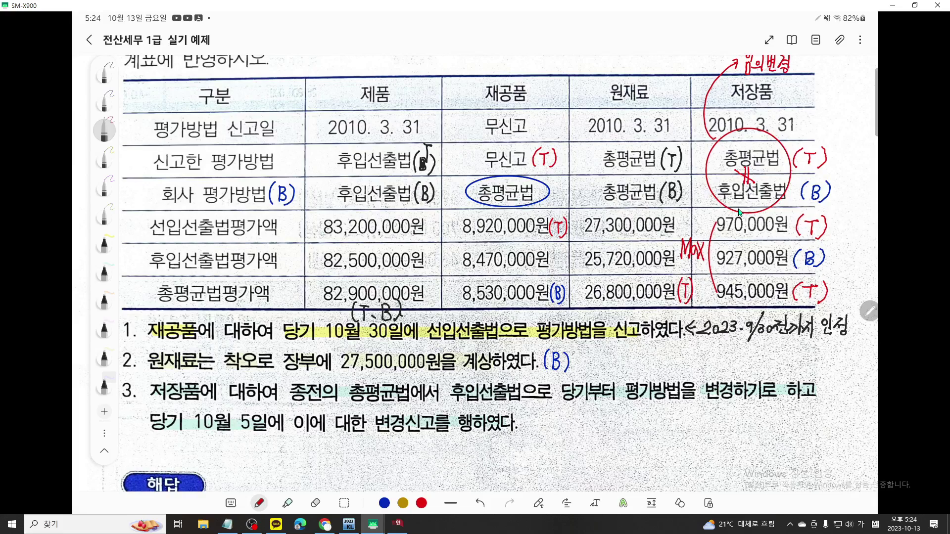
Switch back to the 재고자산평가조정명세서 form and set 저장품's filing date to 2010-03-31
{"action": "left_click", "coordinate": [403, 525]}
{"action": "left_click", "coordinate": [235, 156]}
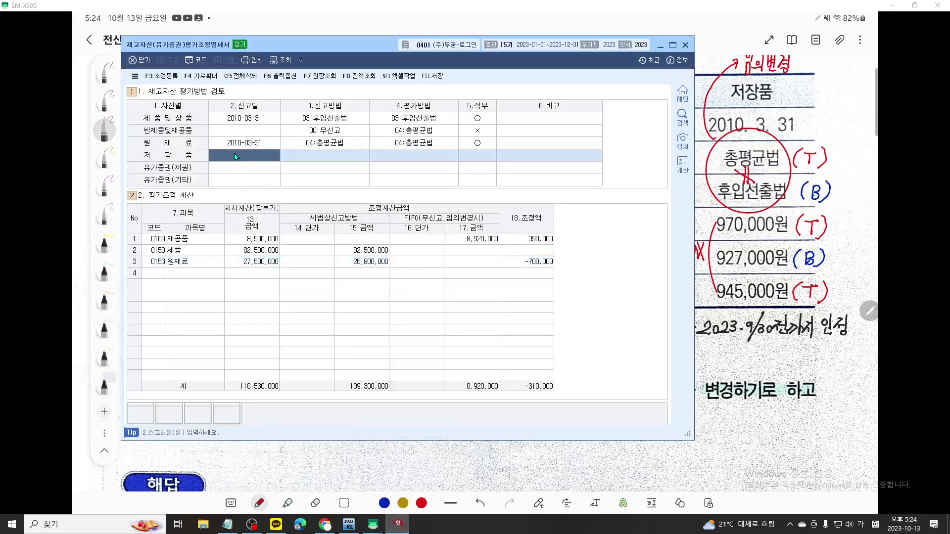
{"action": "key", "text": "F9"}
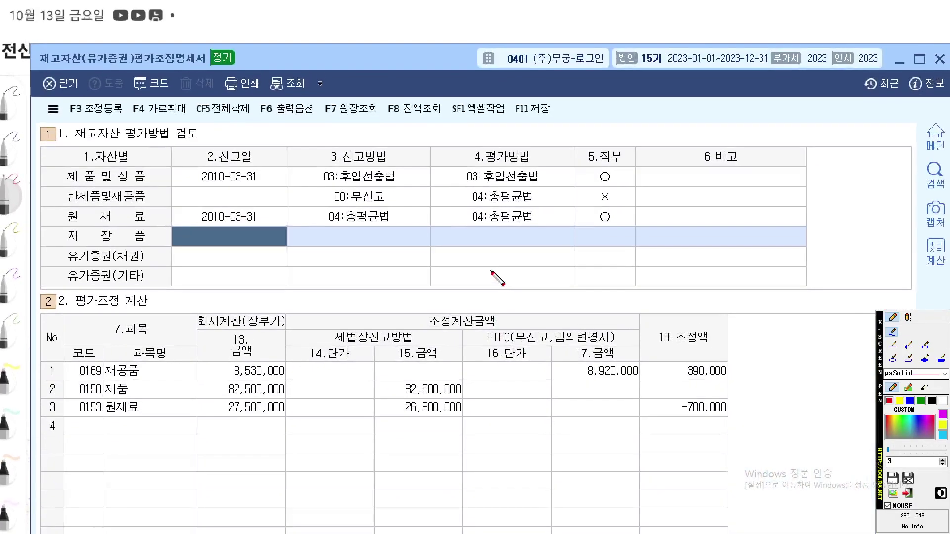
{"action": "scroll", "coordinate": [494, 271], "scroll_direction": "up", "scroll_amount": 1}
{"action": "mouse_move", "coordinate": [175, 227]}
{"action": "left_mouse_down"}
{"action": "mouse_move", "coordinate": [222, 218]}
{"action": "mouse_move", "coordinate": [248, 225]}
{"action": "left_mouse_up"}
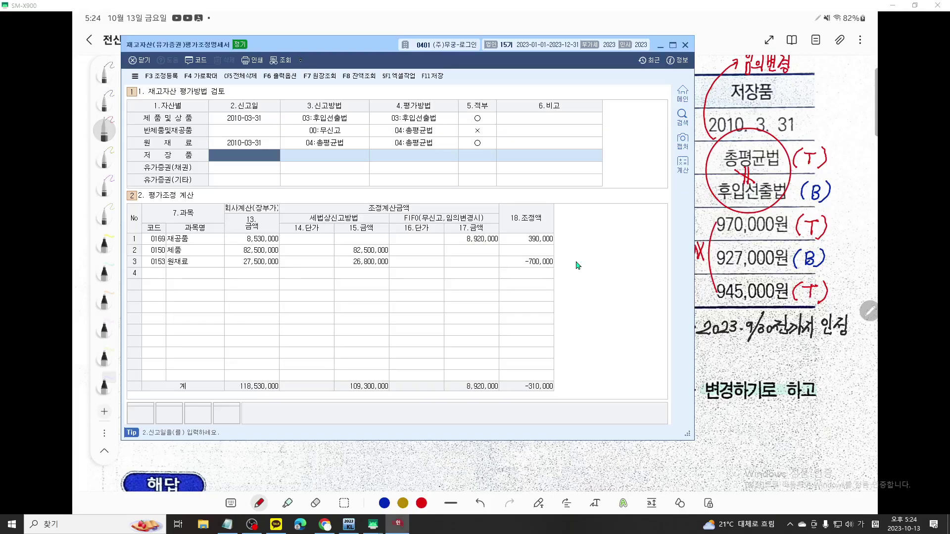
{"action": "type", "text": "2010-03-"}
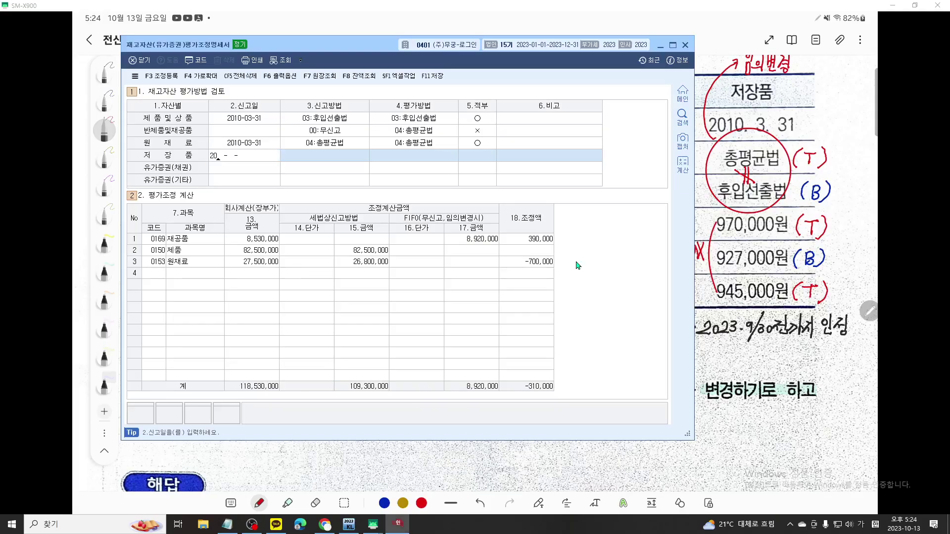
{"action": "type", "text": "31"}
{"action": "key", "text": "Return"}
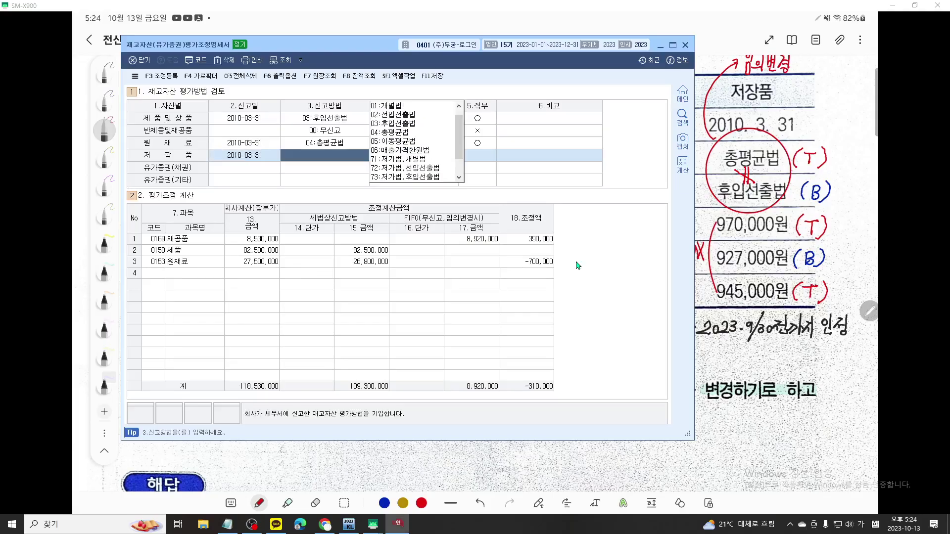
Set 저장품's 신고방법 to 04:총평균법 and switch to the practice problem to check its company valuation method
{"action": "key", "text": "F9"}
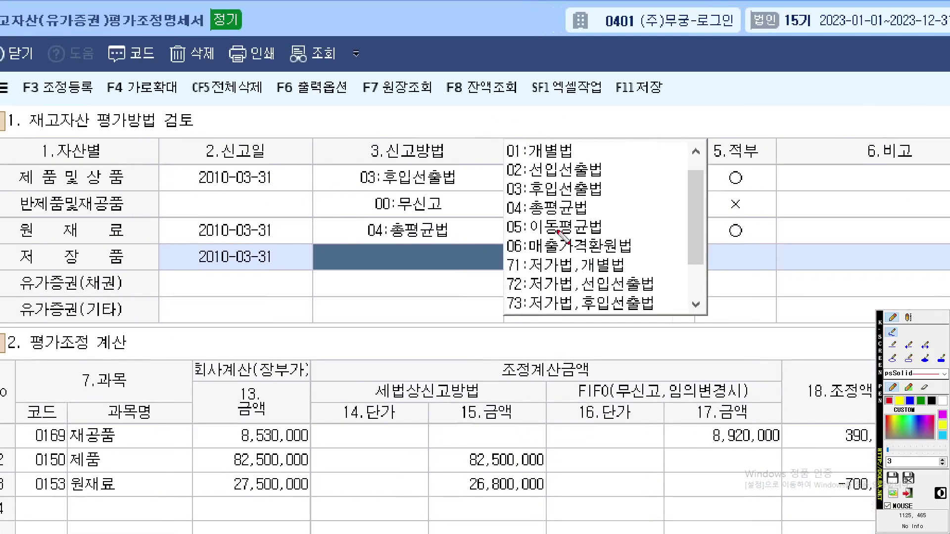
{"action": "left_click_drag", "start_coordinate": [512, 220], "coordinate": [663, 221]}
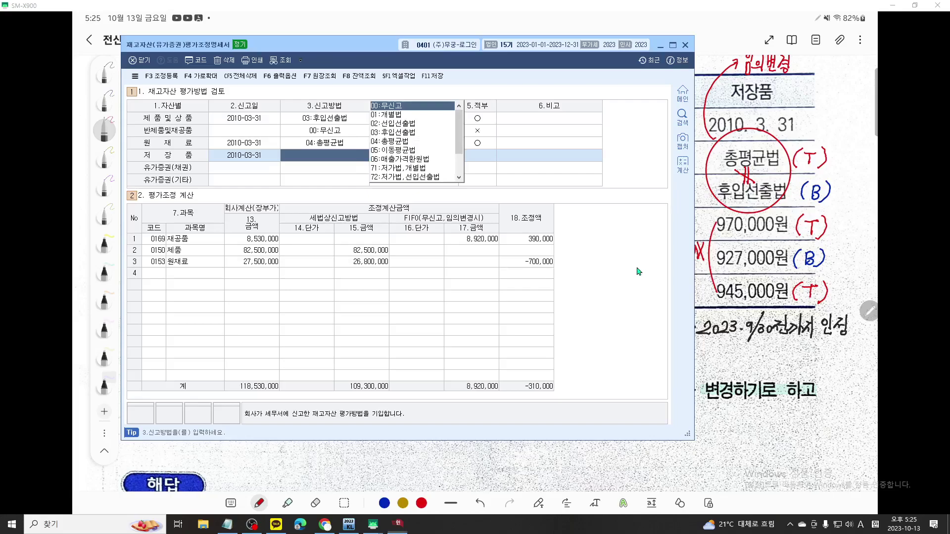
{"action": "left_click", "coordinate": [396, 142]}
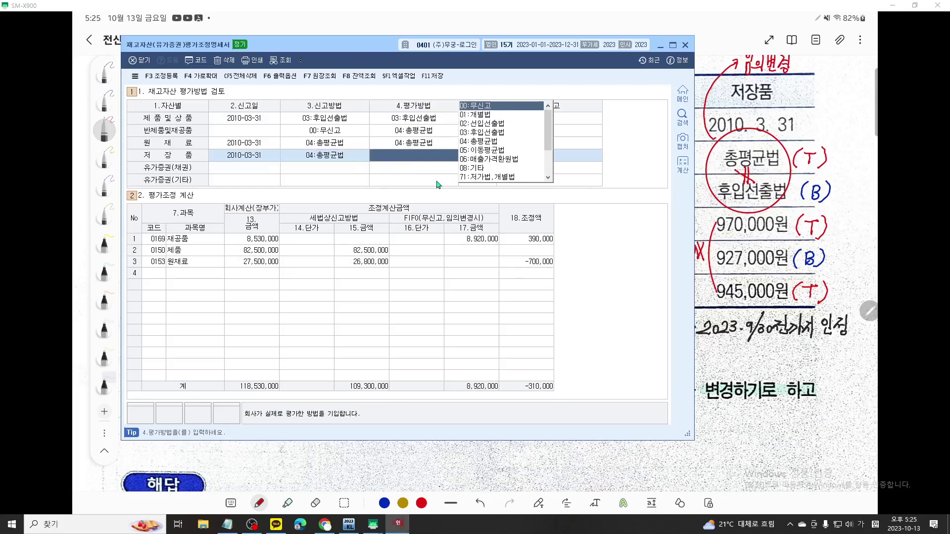
{"action": "left_click", "coordinate": [373, 525]}
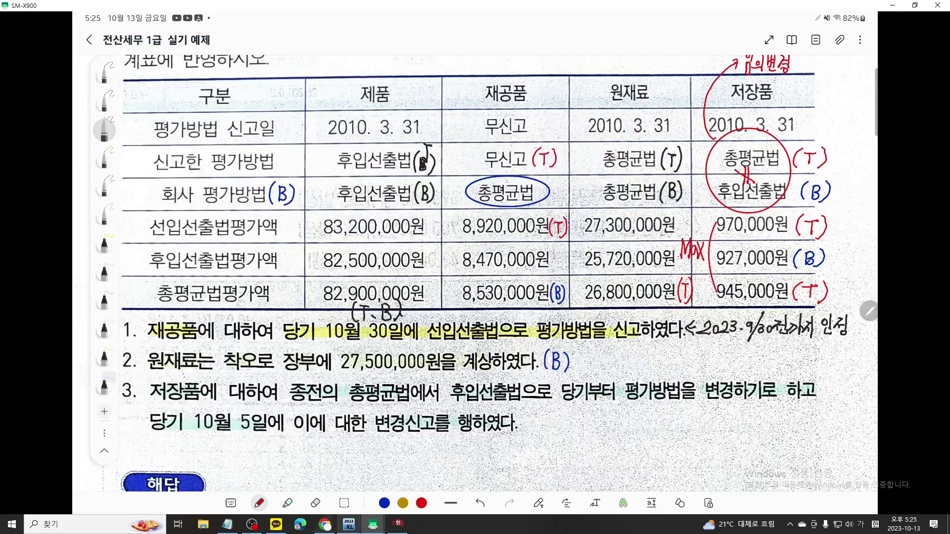
Switch back to the 재고자산평가조정명세서 form and set 저장품's 평가방법 to 03:후입선출법 and its 적부 to 부
{"action": "mouse_move", "coordinate": [373, 531]}
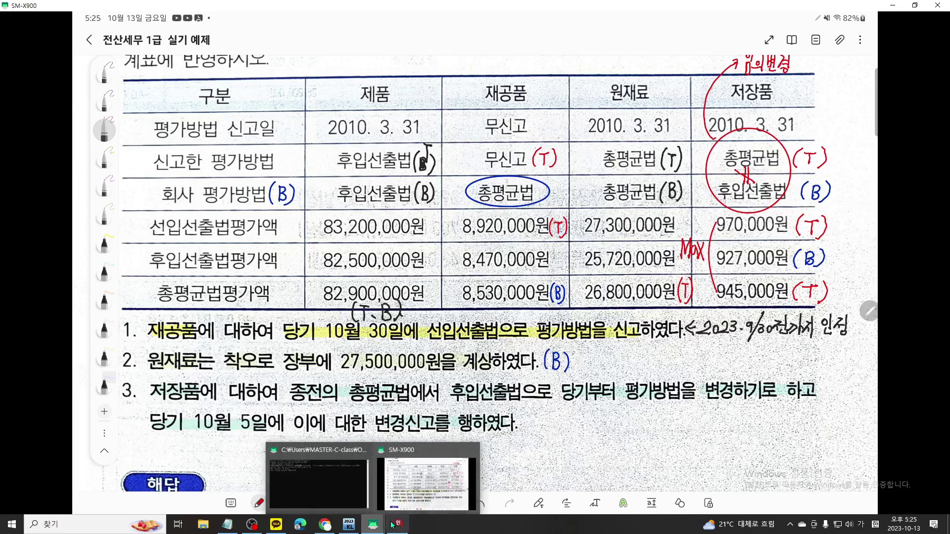
{"action": "left_click", "coordinate": [398, 524]}
{"action": "left_click", "coordinate": [494, 132]}
{"action": "scroll", "coordinate": [561, 198], "scroll_direction": "up", "scroll_amount": 3}
{"action": "scroll", "coordinate": [557, 194], "scroll_direction": "down", "scroll_amount": 3}
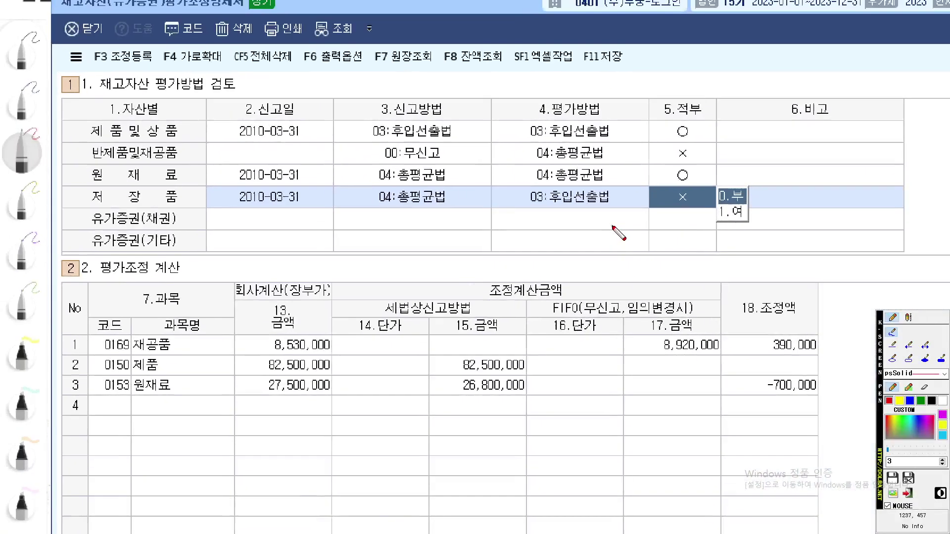
Underline 저장품's 신고방법 and 평가방법 in red, circle the empty code cell of row 4, and clear the marks
{"action": "left_click_drag", "start_coordinate": [348, 212], "coordinate": [626, 211]}
{"action": "mouse_move", "coordinate": [91, 421]}
{"action": "left_mouse_down"}
{"action": "mouse_move", "coordinate": [54, 400]}
{"action": "mouse_move", "coordinate": [82, 424]}
{"action": "left_mouse_up"}
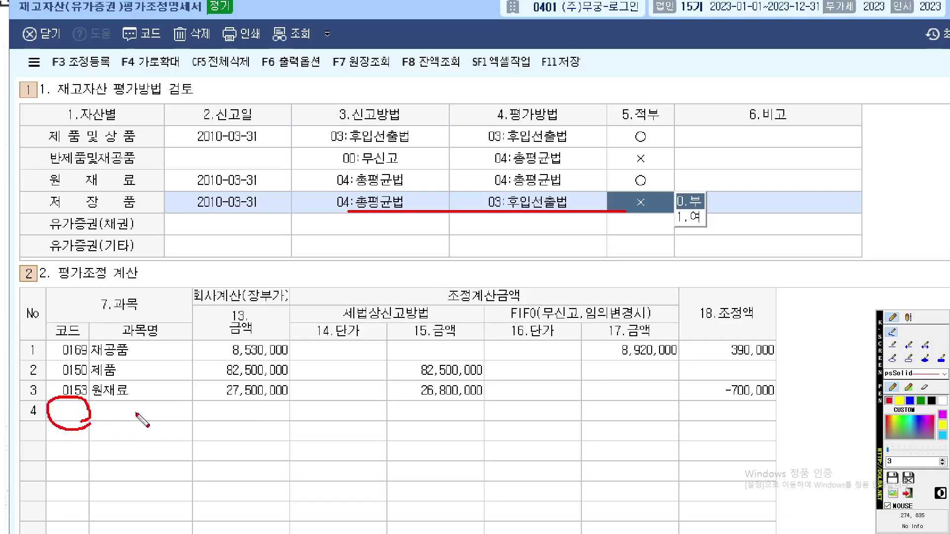
{"action": "key", "text": "Escape"}
Add account 0167 저장품 as row 4 of the 평가조정 계산 table
{"action": "left_click", "coordinate": [165, 273]}
{"action": "type", "text": "제"}
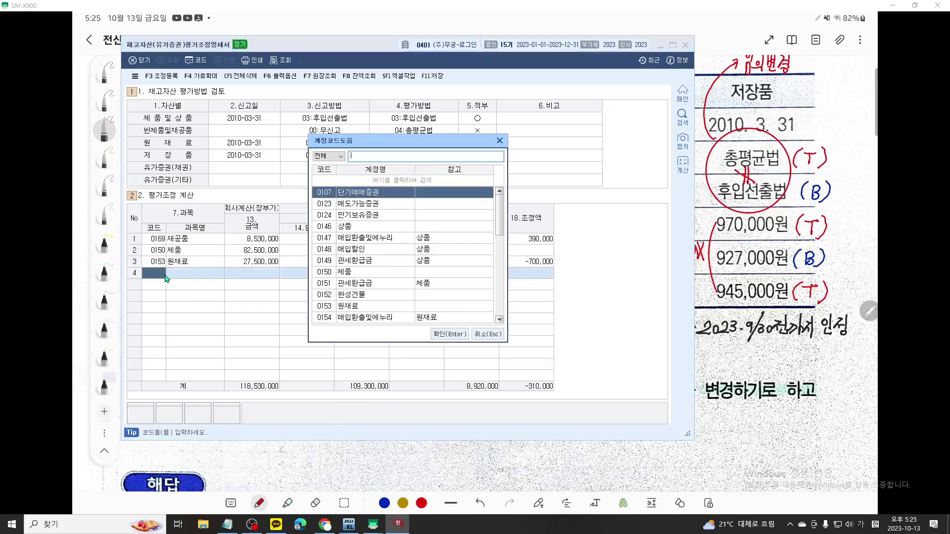
{"action": "key", "text": "Return"}
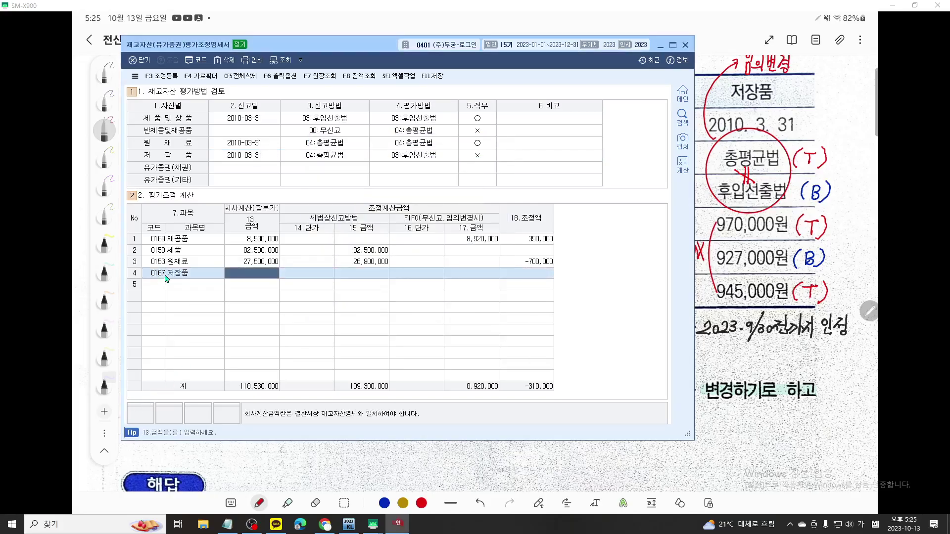
Circle 저장품's 후입선출법 value in the practice problem and enter 927,000 as its 회사계산 금액
{"action": "key", "text": "F12"}
{"action": "scroll", "coordinate": [793, 332], "scroll_direction": "up", "scroll_amount": 3}
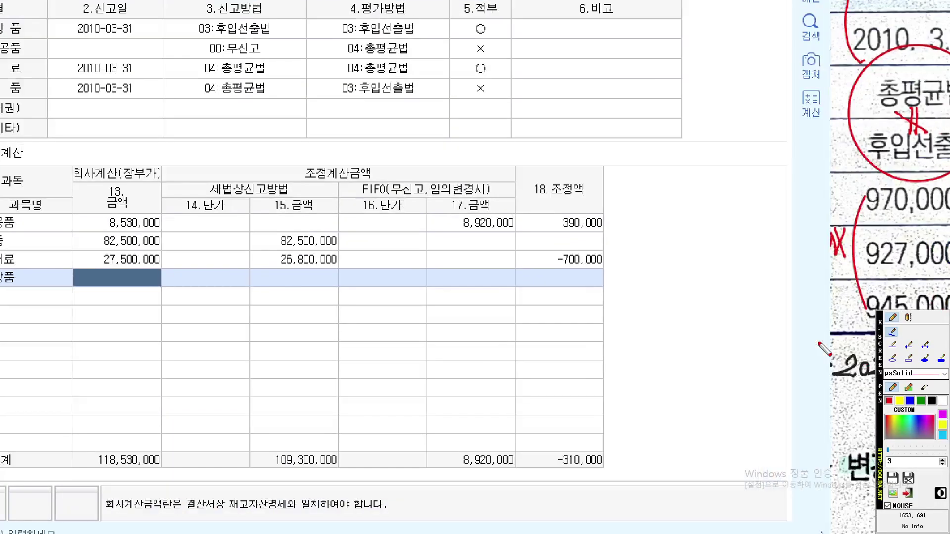
{"action": "mouse_move", "coordinate": [749, 241]}
{"action": "left_mouse_down"}
{"action": "mouse_move", "coordinate": [739, 243]}
{"action": "mouse_move", "coordinate": [724, 198]}
{"action": "mouse_move", "coordinate": [591, 267]}
{"action": "left_mouse_up"}
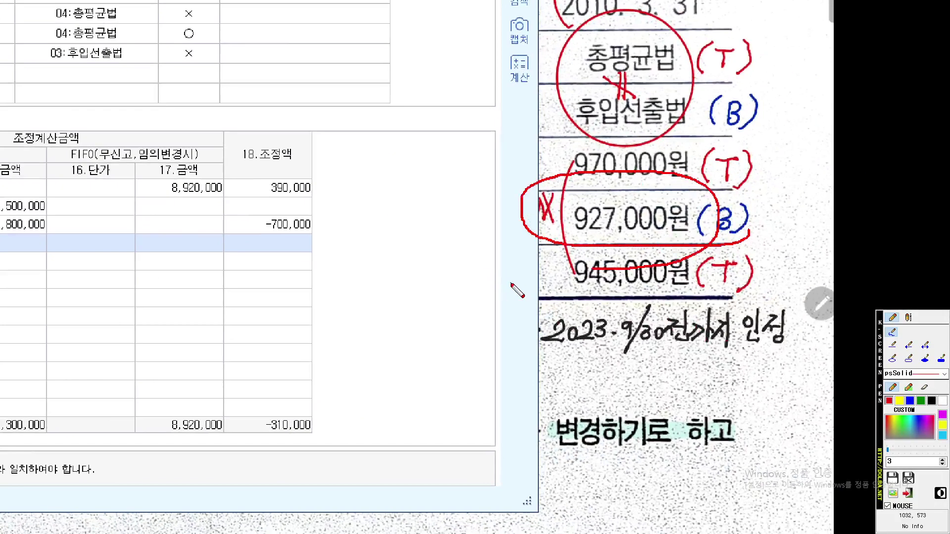
{"action": "key", "text": "F12"}
{"action": "type", "text": "9"}
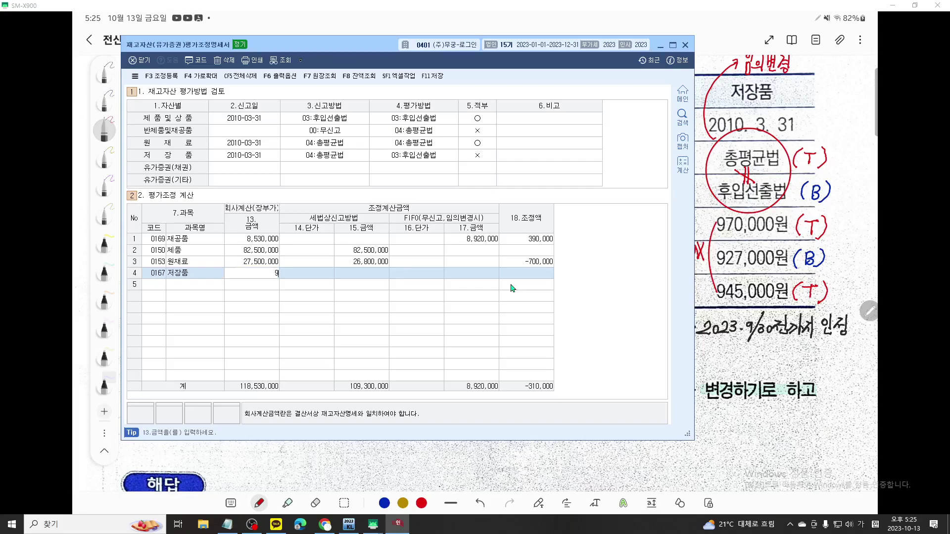
{"action": "type", "text": "27,000"}
{"action": "key", "text": "Return"}
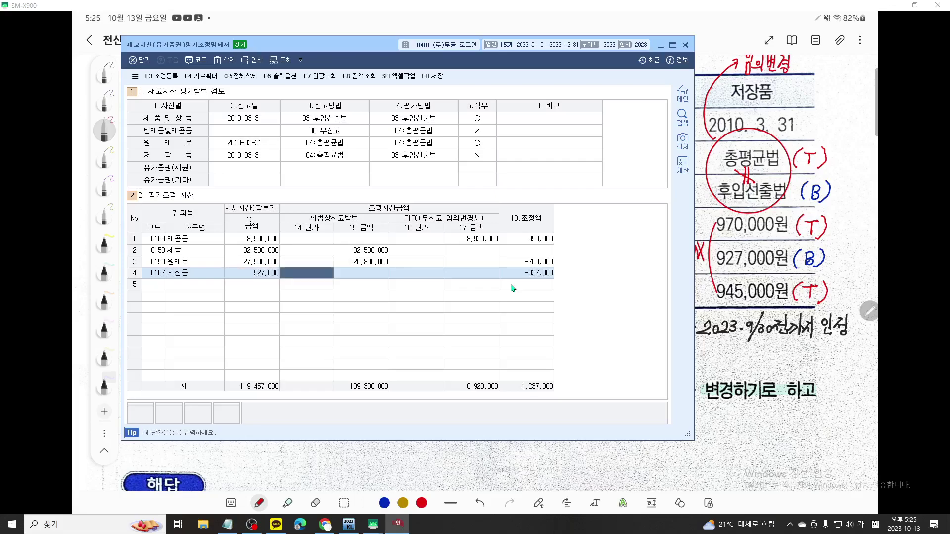
Underline 세법상신고방법 in red and draw an arrow from 저장품's filed 총평균법 to its 15.금액 cell
{"action": "key", "text": "Return"}
{"action": "key", "text": "F12"}
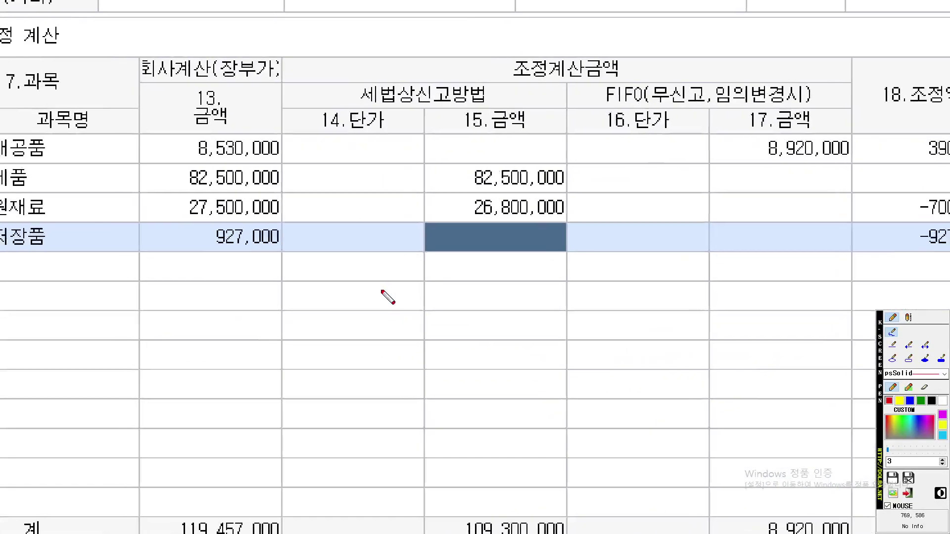
{"action": "scroll", "coordinate": [405, 296], "scroll_direction": "down", "scroll_amount": 2}
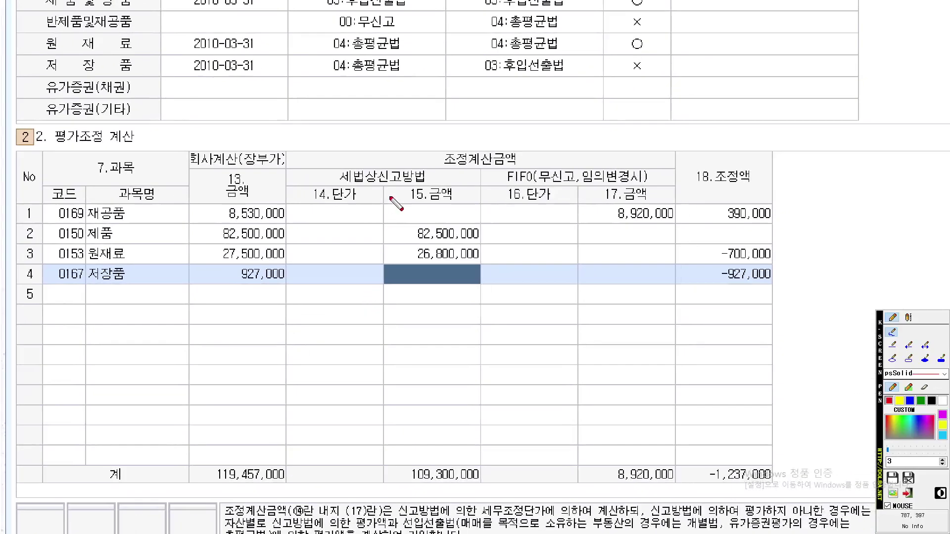
{"action": "left_click_drag", "start_coordinate": [330, 188], "coordinate": [434, 188]}
{"action": "scroll", "coordinate": [435, 198], "scroll_direction": "up", "scroll_amount": 1}
{"action": "mouse_move", "coordinate": [377, 132]}
{"action": "left_mouse_down"}
{"action": "mouse_move", "coordinate": [419, 324]}
{"action": "mouse_move", "coordinate": [469, 307]}
{"action": "left_mouse_up"}
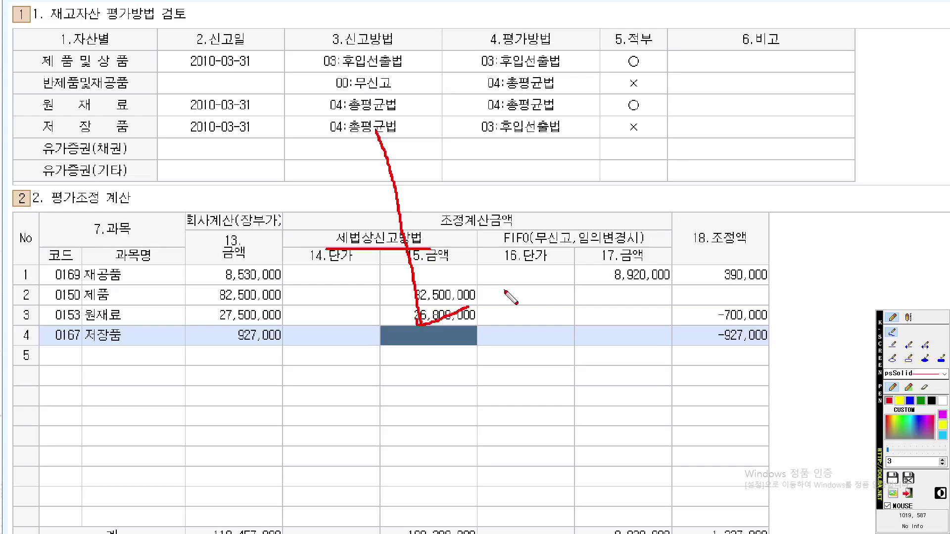
{"action": "key", "text": "Escape"}
Set 저장품's 15.금액 under 세법상신고방법 to 945,000
{"action": "type", "text": "8"}
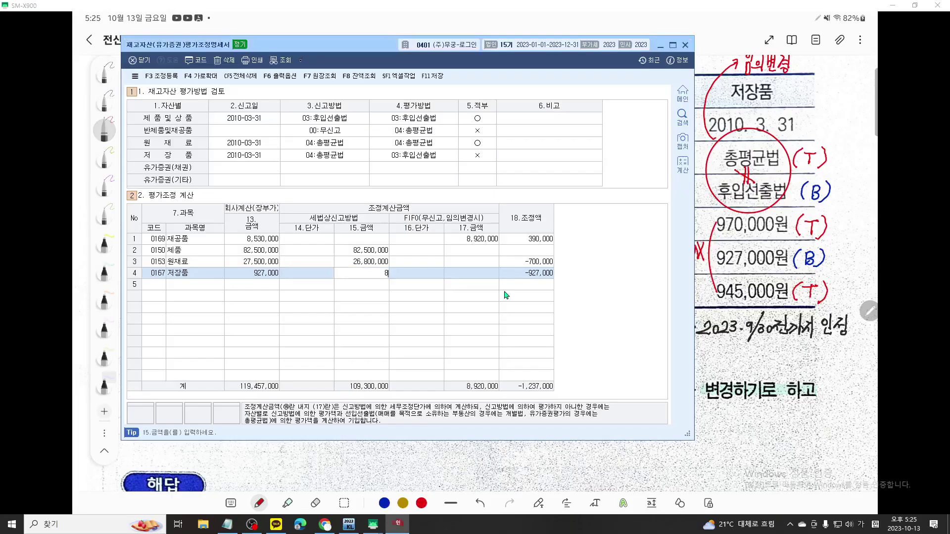
{"action": "type", "text": "945000"}
{"action": "key", "text": "Return"}
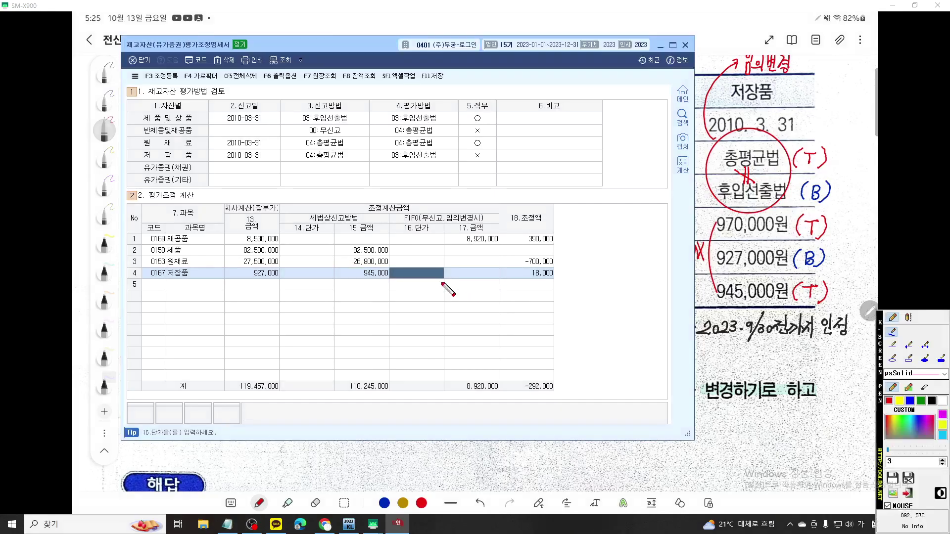
Draw a red ≠ between 저장품's filed and applied methods and mark the FIFO(무신고,임의변경시) columns
{"action": "scroll", "coordinate": [443, 286], "scroll_direction": "up", "scroll_amount": 3}
{"action": "left_click_drag", "start_coordinate": [351, 150], "coordinate": [359, 151]}
{"action": "left_click_drag", "start_coordinate": [419, 163], "coordinate": [444, 163]}
{"action": "mouse_move", "coordinate": [403, 172]}
{"action": "left_mouse_down"}
{"action": "mouse_move", "coordinate": [443, 172]}
{"action": "mouse_move", "coordinate": [390, 184]}
{"action": "mouse_move", "coordinate": [418, 191]}
{"action": "left_mouse_up"}
{"action": "key", "text": "ctrl+z"}
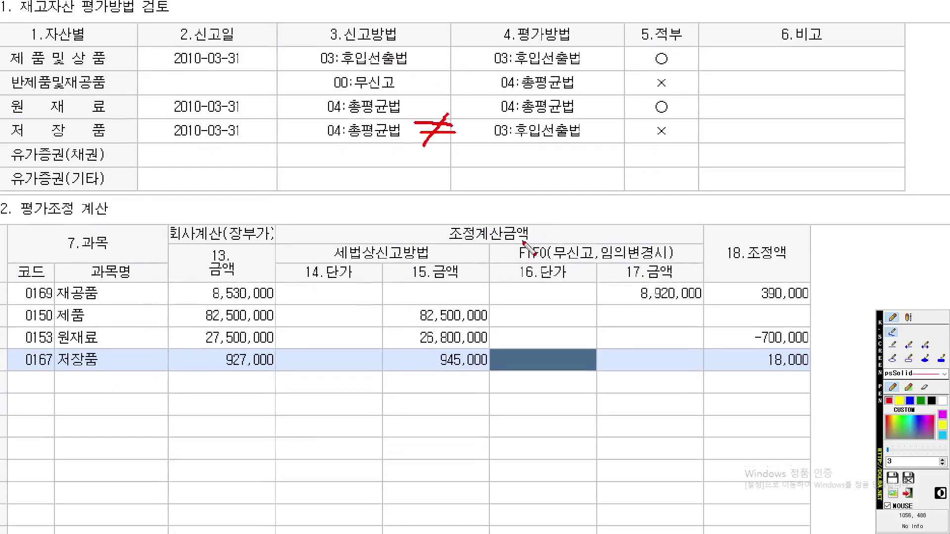
{"action": "left_click_drag", "start_coordinate": [608, 244], "coordinate": [682, 243]}
{"action": "mouse_move", "coordinate": [521, 246]}
{"action": "left_mouse_down"}
{"action": "mouse_move", "coordinate": [559, 246]}
{"action": "mouse_move", "coordinate": [593, 311]}
{"action": "mouse_move", "coordinate": [640, 343]}
{"action": "mouse_move", "coordinate": [715, 314]}
{"action": "left_mouse_up"}
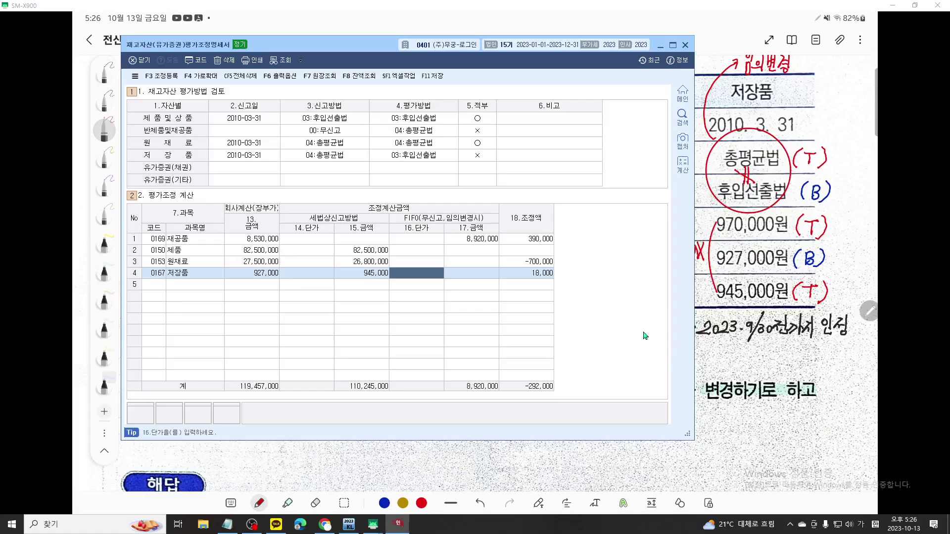
Set 저장품's 17.금액 under FIFO(무신고,임의변경시) to 970,000
{"action": "left_click", "coordinate": [473, 275]}
{"action": "type", "text": "970,000,000"}
{"action": "key", "text": "Return"}
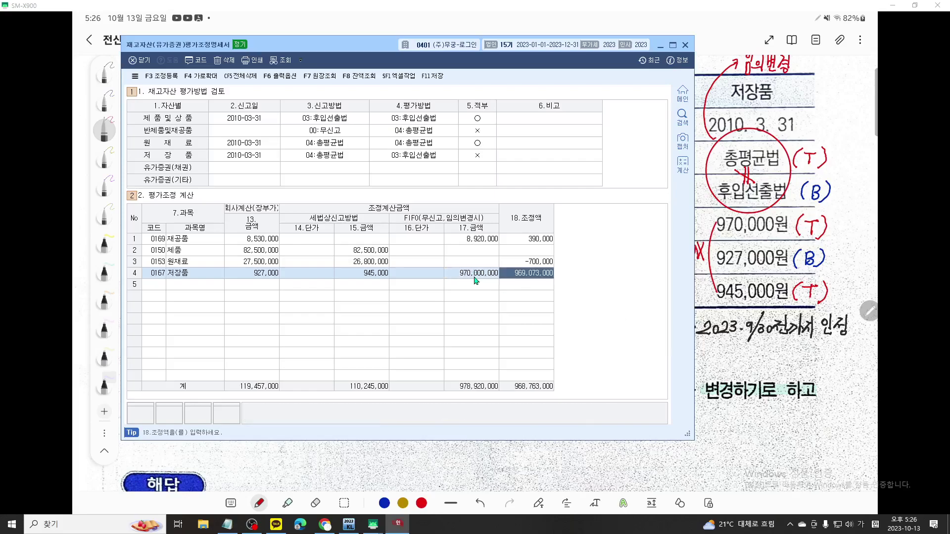
{"action": "left_click", "coordinate": [479, 277]}
{"action": "key", "text": "BackSpace"}
{"action": "key", "text": "BackSpace"}
{"action": "key", "text": "BackSpace"}
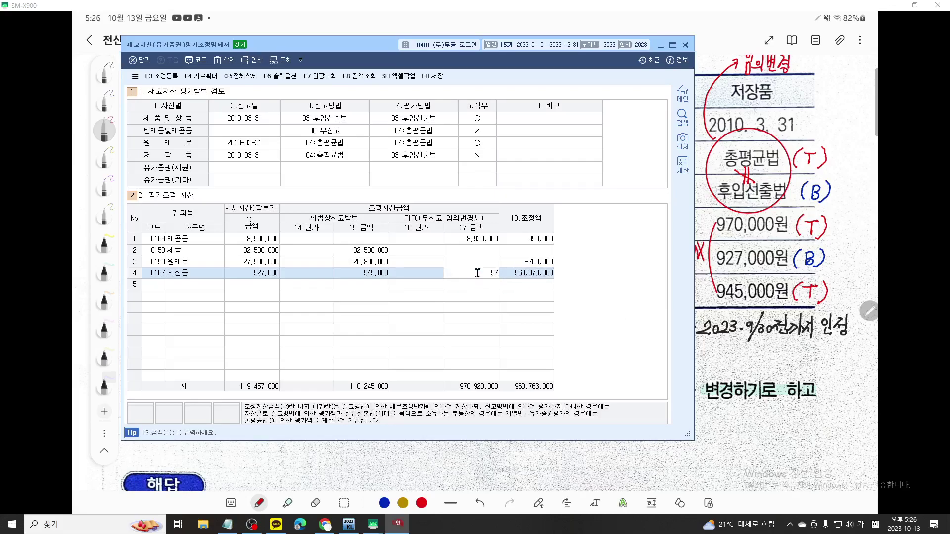
{"action": "key", "text": "Return"}
Box 저장품's two tax amounts in red, label them T, cross out 945,000, circle 970,000 and mark the book amount
{"action": "scroll", "coordinate": [479, 278], "scroll_direction": "up", "scroll_amount": 5}
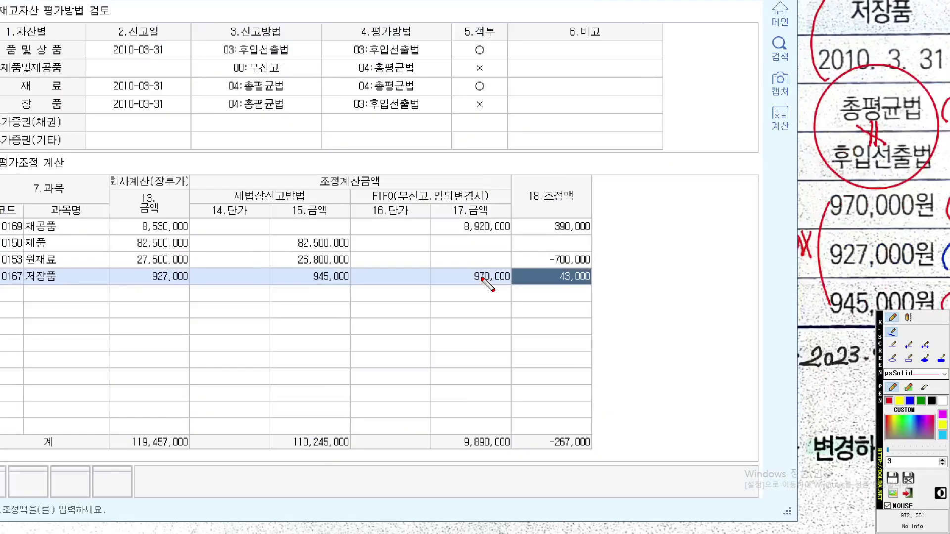
{"action": "mouse_move", "coordinate": [741, 244]}
{"action": "left_mouse_down"}
{"action": "mouse_move", "coordinate": [473, 244]}
{"action": "mouse_move", "coordinate": [594, 218]}
{"action": "mouse_move", "coordinate": [740, 243]}
{"action": "left_mouse_up"}
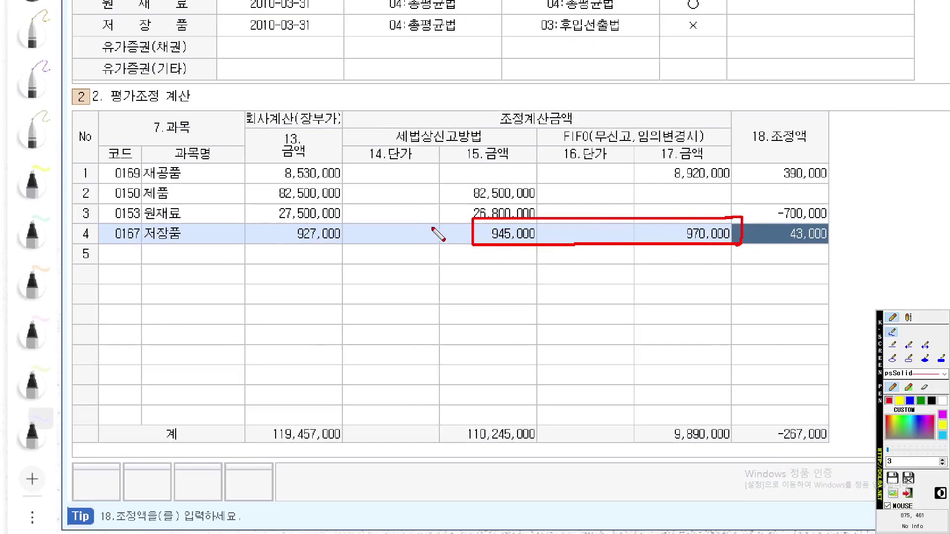
{"action": "left_click_drag", "start_coordinate": [458, 223], "coordinate": [455, 242]}
{"action": "left_click_drag", "start_coordinate": [536, 214], "coordinate": [492, 249]}
{"action": "left_click_drag", "start_coordinate": [492, 204], "coordinate": [543, 252]}
{"action": "mouse_move", "coordinate": [742, 253]}
{"action": "left_mouse_down"}
{"action": "mouse_move", "coordinate": [727, 203]}
{"action": "mouse_move", "coordinate": [695, 263]}
{"action": "left_mouse_up"}
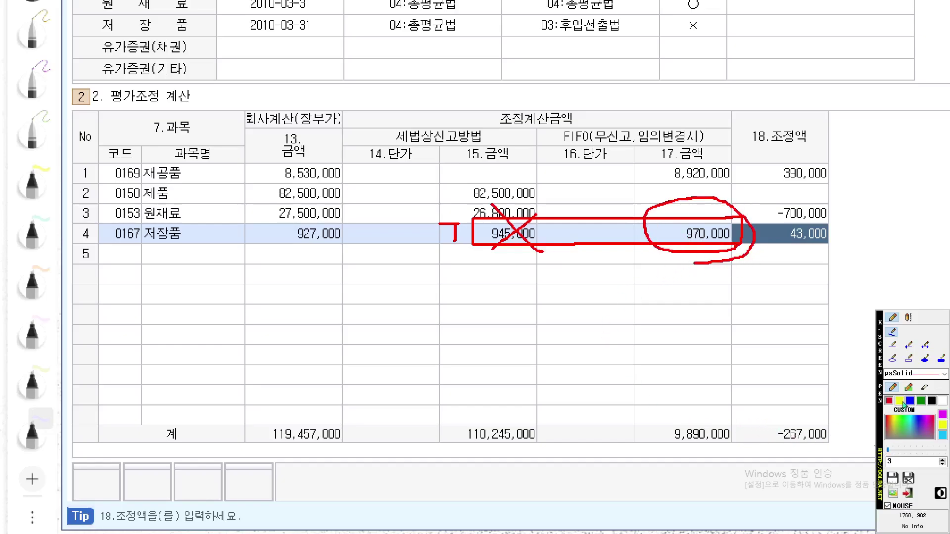
{"action": "mouse_move", "coordinate": [244, 220]}
{"action": "left_mouse_down"}
{"action": "mouse_move", "coordinate": [244, 242]}
{"action": "mouse_move", "coordinate": [254, 231]}
{"action": "mouse_move", "coordinate": [259, 236]}
{"action": "mouse_move", "coordinate": [245, 242]}
{"action": "mouse_move", "coordinate": [271, 237]}
{"action": "left_mouse_up"}
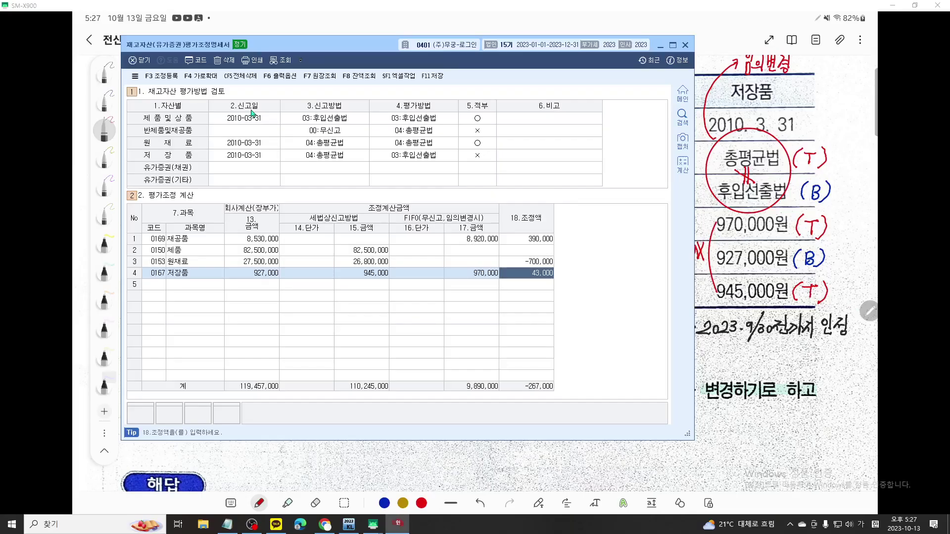
Open 조정 등록 and directly enter 저장품 as the second 익금산입 및 손금불산입 item
{"action": "left_click", "coordinate": [161, 76]}
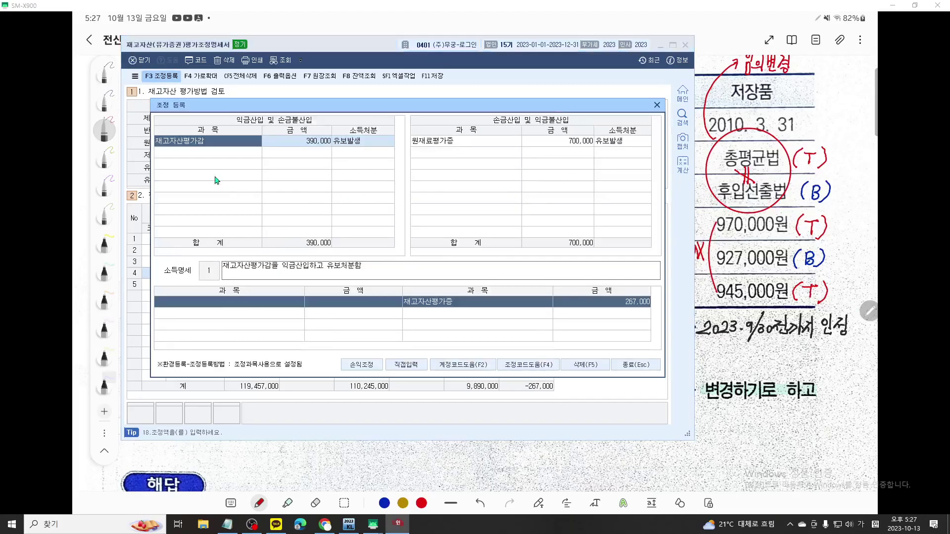
{"action": "left_click", "coordinate": [209, 153]}
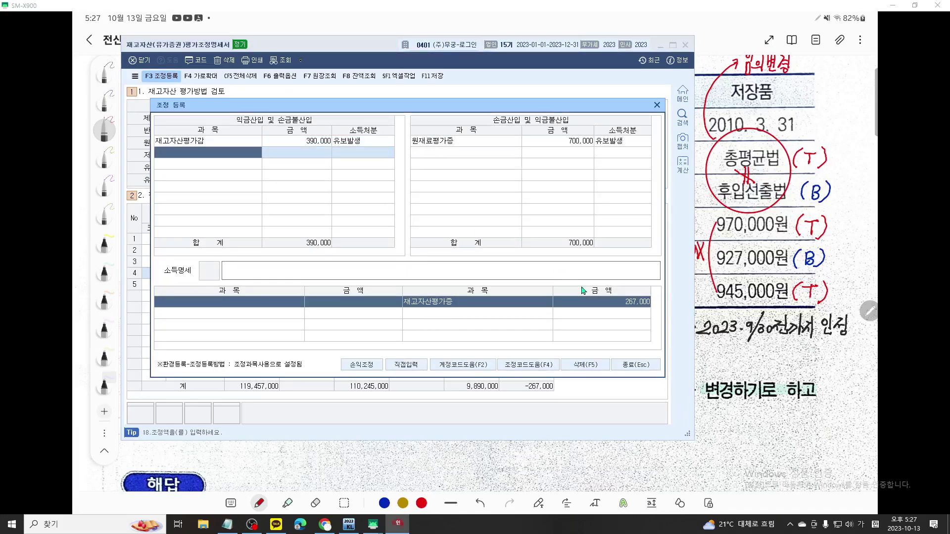
{"action": "left_click", "coordinate": [406, 365]}
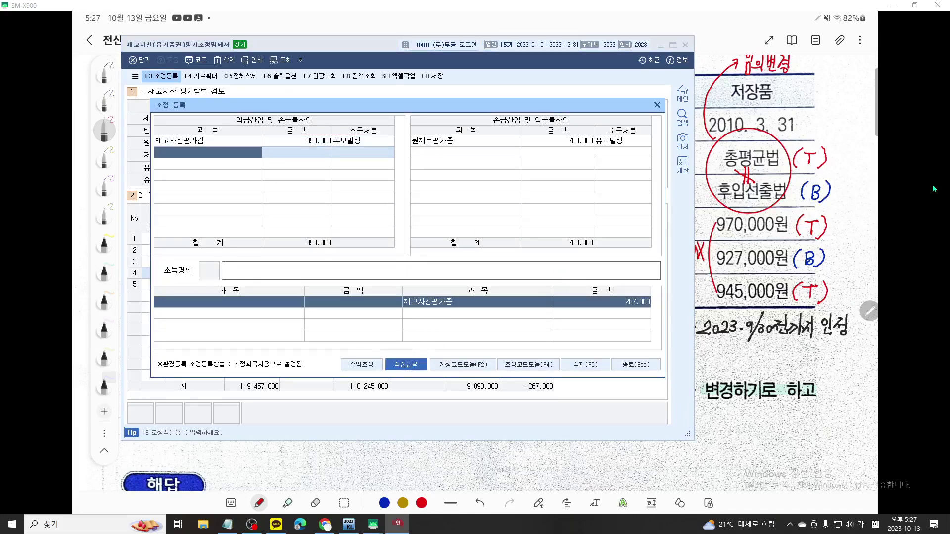
{"action": "type", "text": "저장품"}
{"action": "key", "text": "Return"}
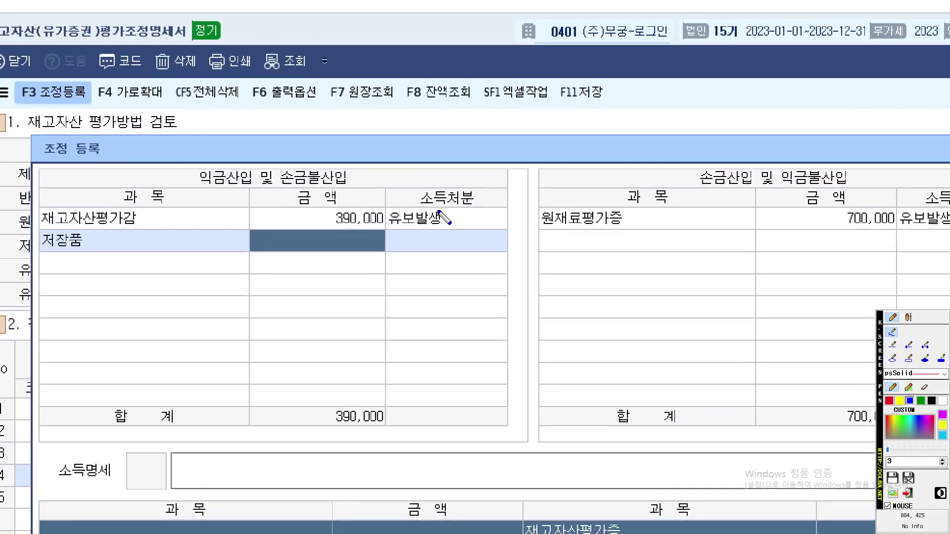
Set the 저장품 adjustment's amount to 43,000 and its 소득처분 to 유보발생
{"action": "mouse_move", "coordinate": [62, 258]}
{"action": "left_mouse_down"}
{"action": "mouse_move", "coordinate": [167, 233]}
{"action": "mouse_move", "coordinate": [292, 314]}
{"action": "left_mouse_up"}
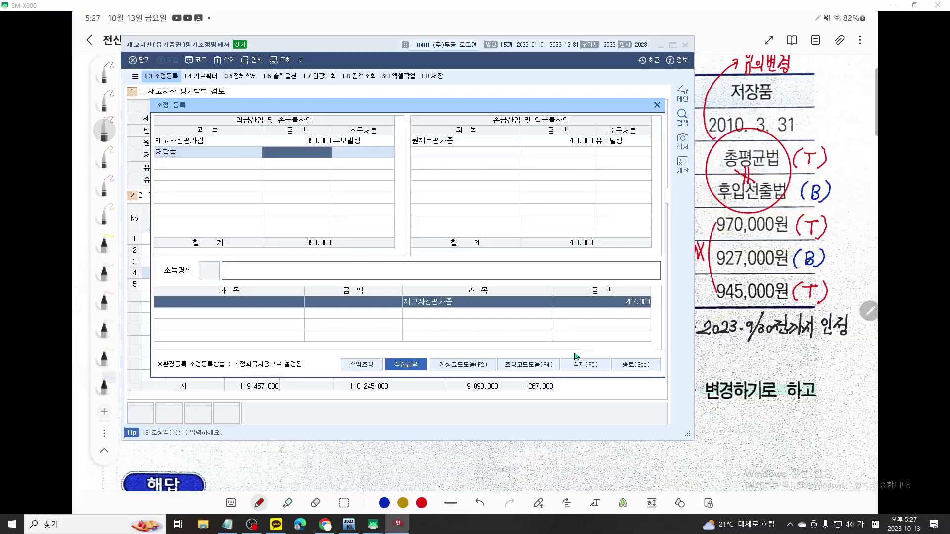
{"action": "type", "text": "430000"}
{"action": "key", "text": "Return"}
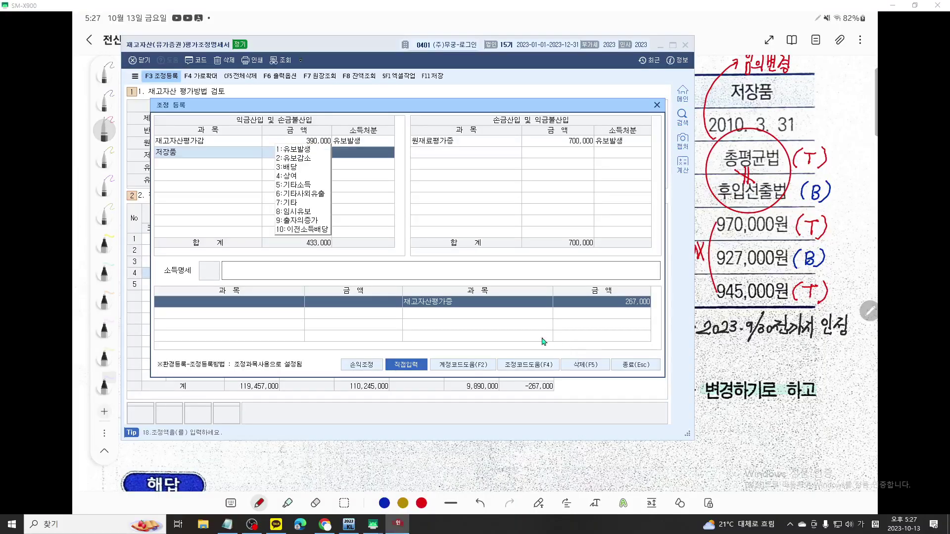
{"action": "left_click", "coordinate": [303, 150]}
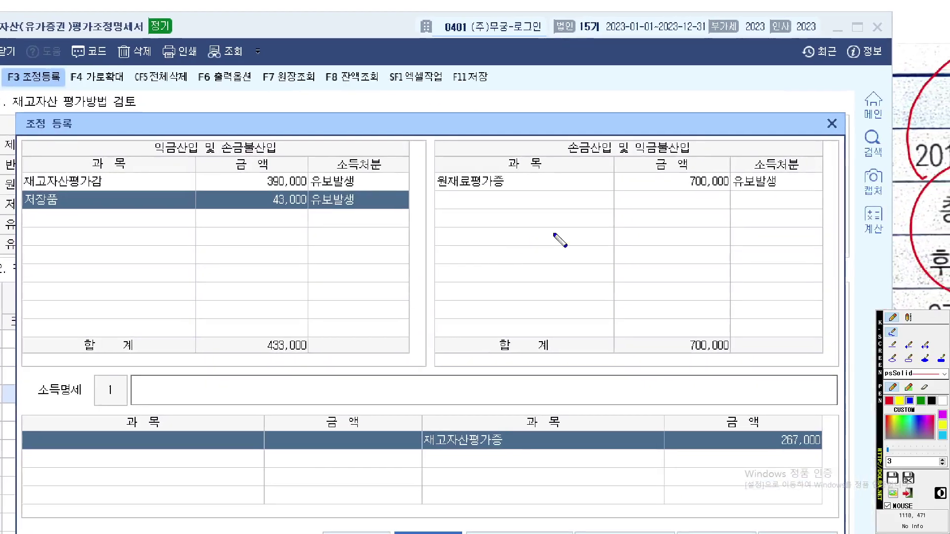
Outline the registered adjustments in blue, link them to the circled 재고자산평가증 amount, and clear the drawing
{"action": "mouse_move", "coordinate": [805, 256]}
{"action": "left_mouse_down"}
{"action": "mouse_move", "coordinate": [89, 266]}
{"action": "mouse_move", "coordinate": [12, 113]}
{"action": "mouse_move", "coordinate": [841, 116]}
{"action": "mouse_move", "coordinate": [846, 223]}
{"action": "left_mouse_up"}
{"action": "mouse_move", "coordinate": [585, 272]}
{"action": "left_mouse_down"}
{"action": "mouse_move", "coordinate": [538, 350]}
{"action": "mouse_move", "coordinate": [668, 428]}
{"action": "mouse_move", "coordinate": [658, 429]}
{"action": "mouse_move", "coordinate": [737, 418]}
{"action": "left_mouse_up"}
{"action": "mouse_move", "coordinate": [836, 470]}
{"action": "left_mouse_down"}
{"action": "mouse_move", "coordinate": [834, 405]}
{"action": "mouse_move", "coordinate": [758, 511]}
{"action": "left_mouse_up"}
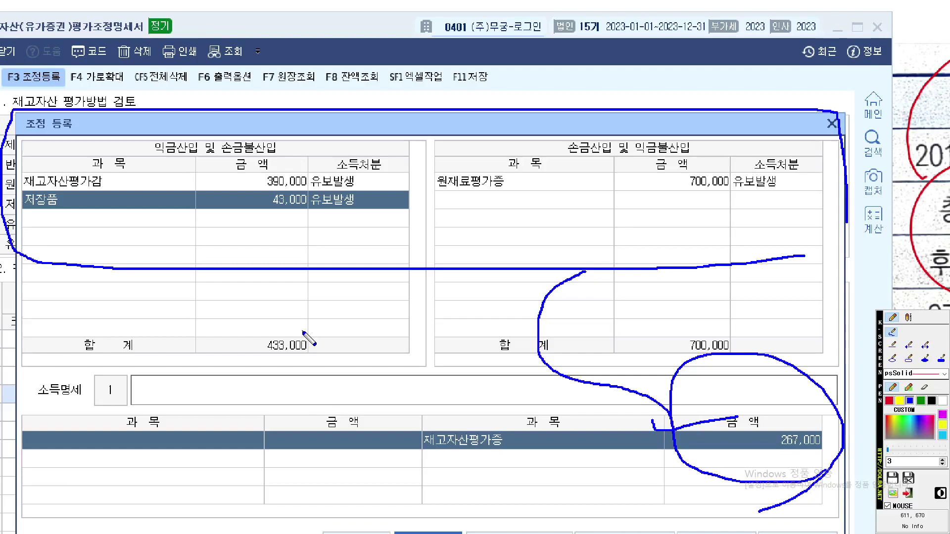
{"action": "key", "text": "Escape"}
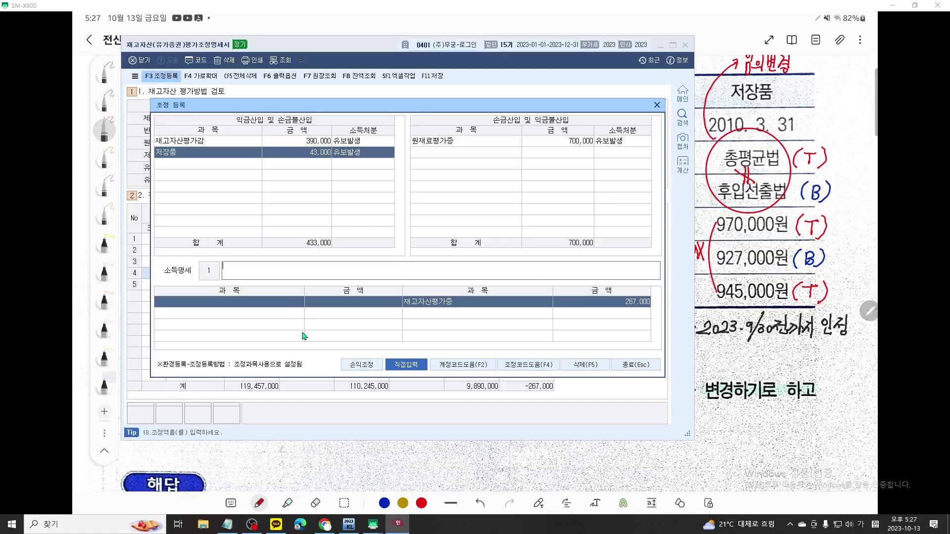